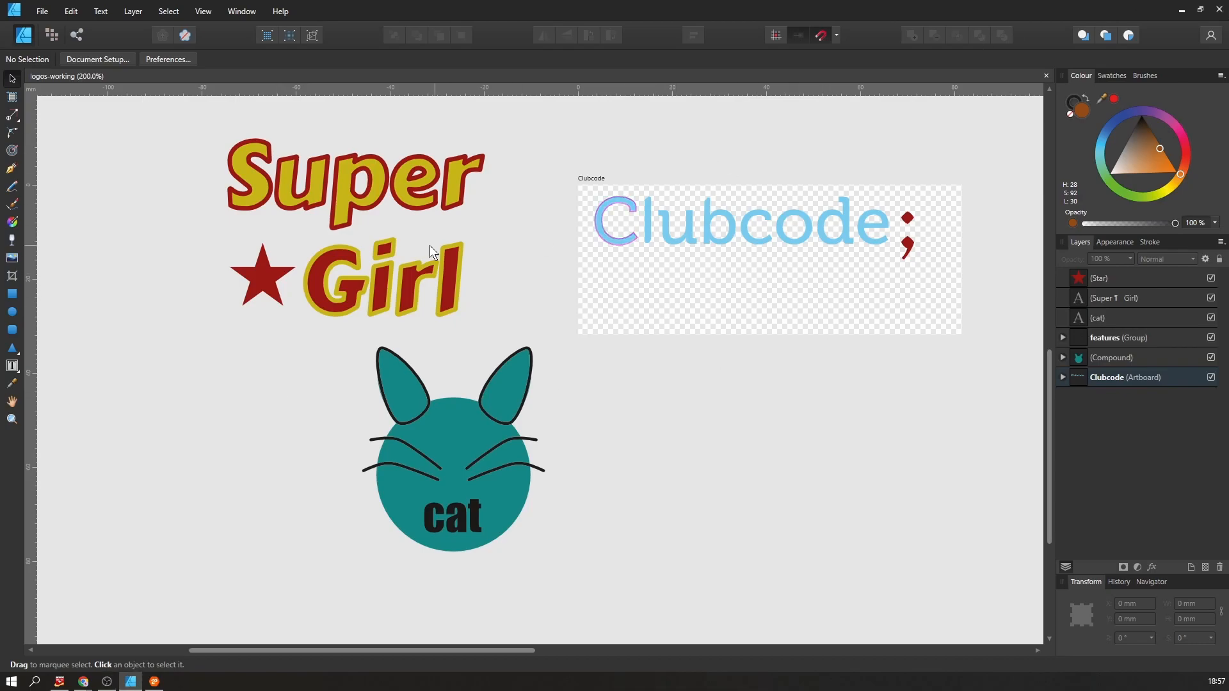
Resize the Clubcode artboard to fit closely around its logo, about 71.7 mm wide and 16.9 mm high
click(13, 100)
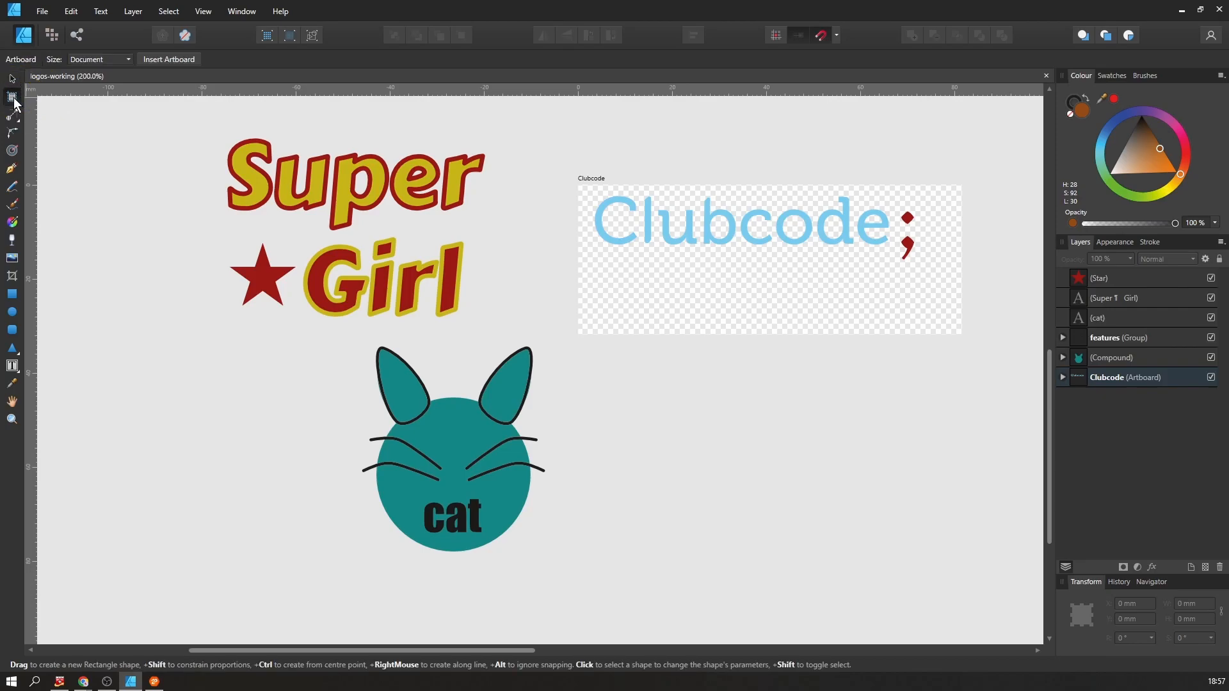
click(697, 283)
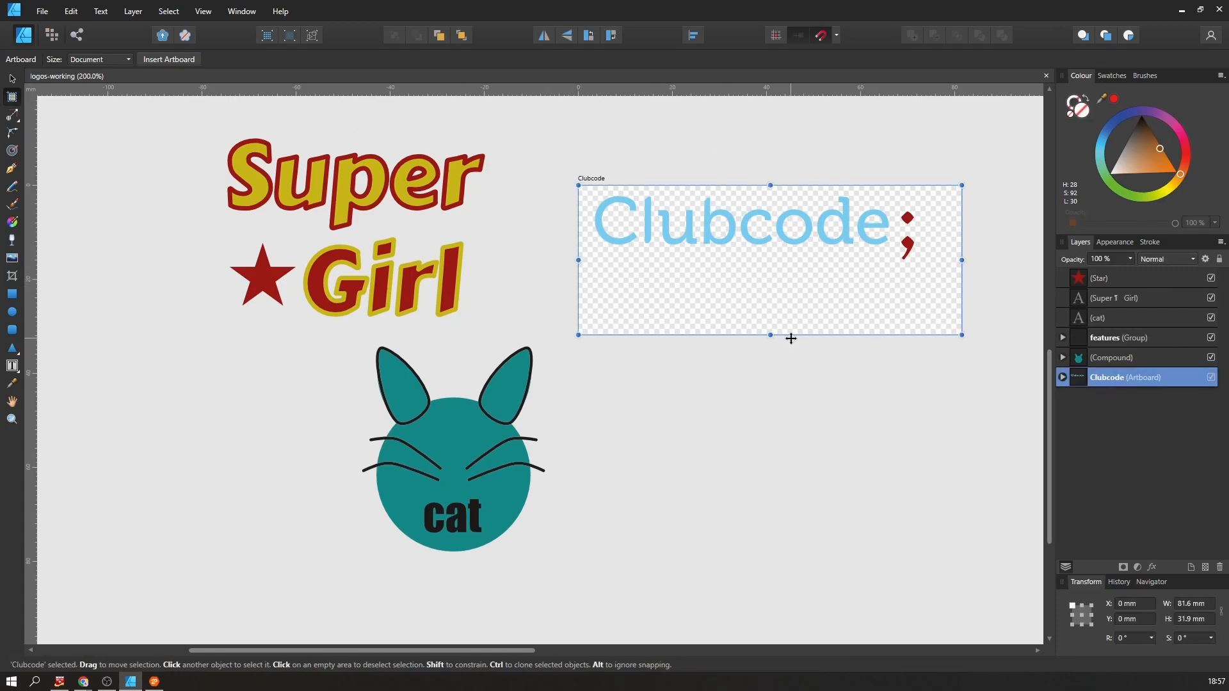
drag(770, 335, 769, 270)
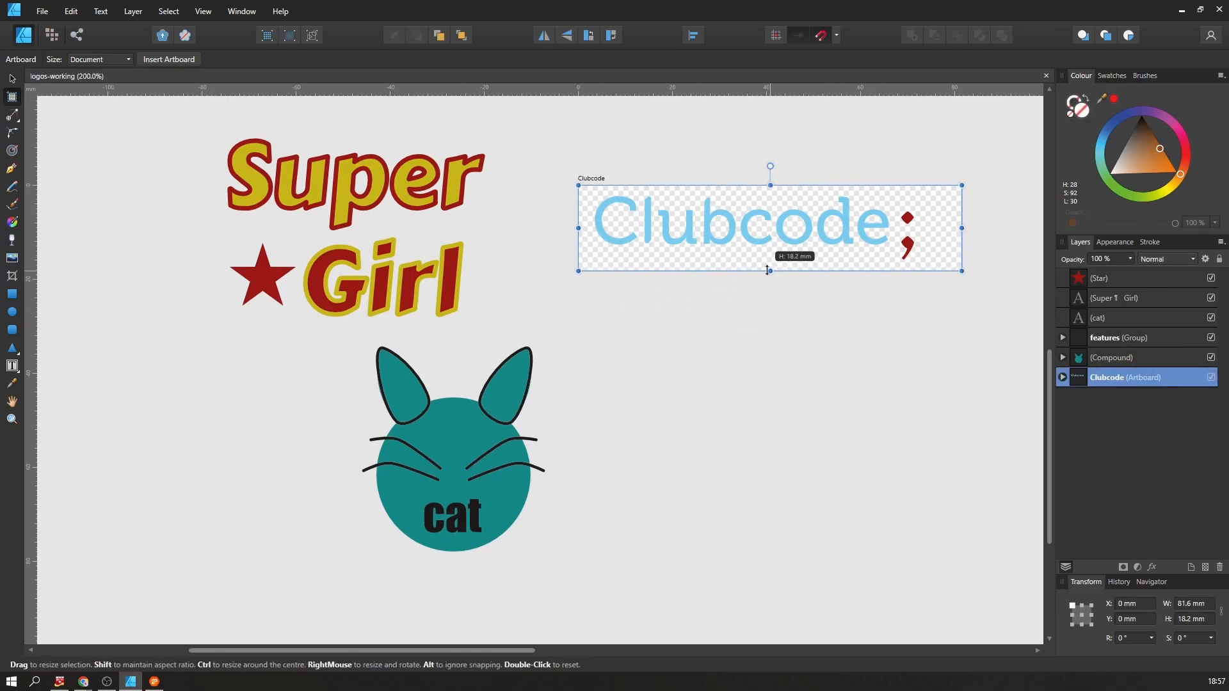
drag(962, 228, 926, 228)
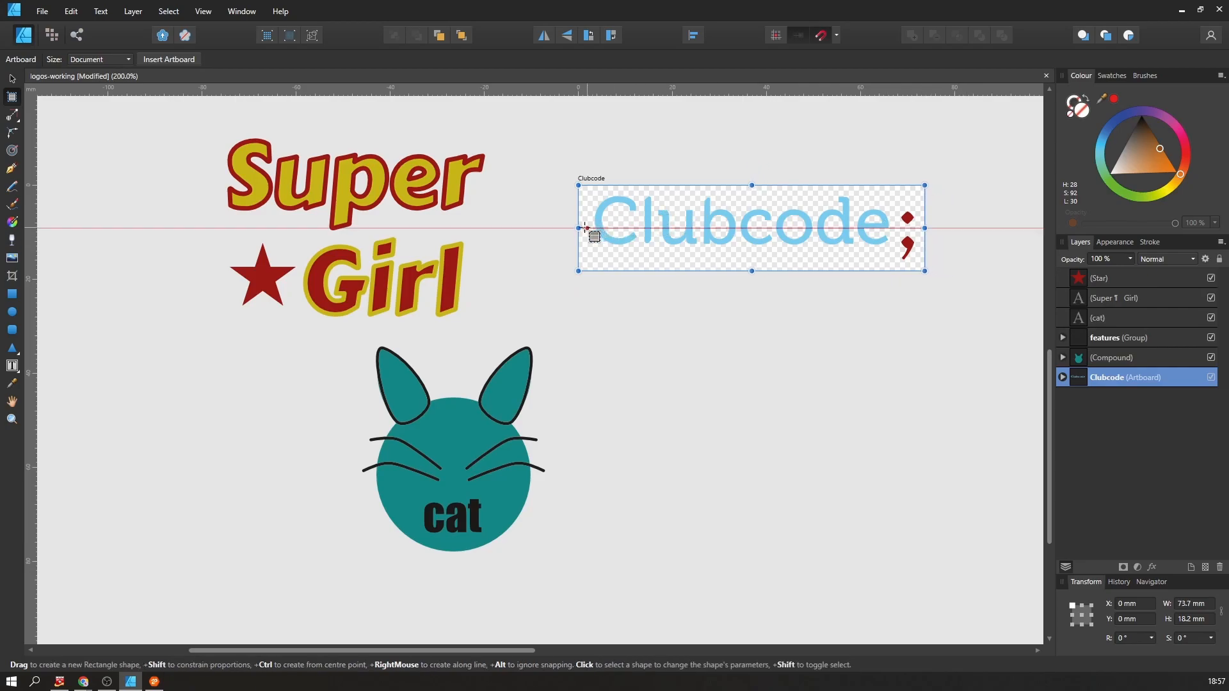
drag(579, 230, 588, 229)
drag(757, 271, 757, 264)
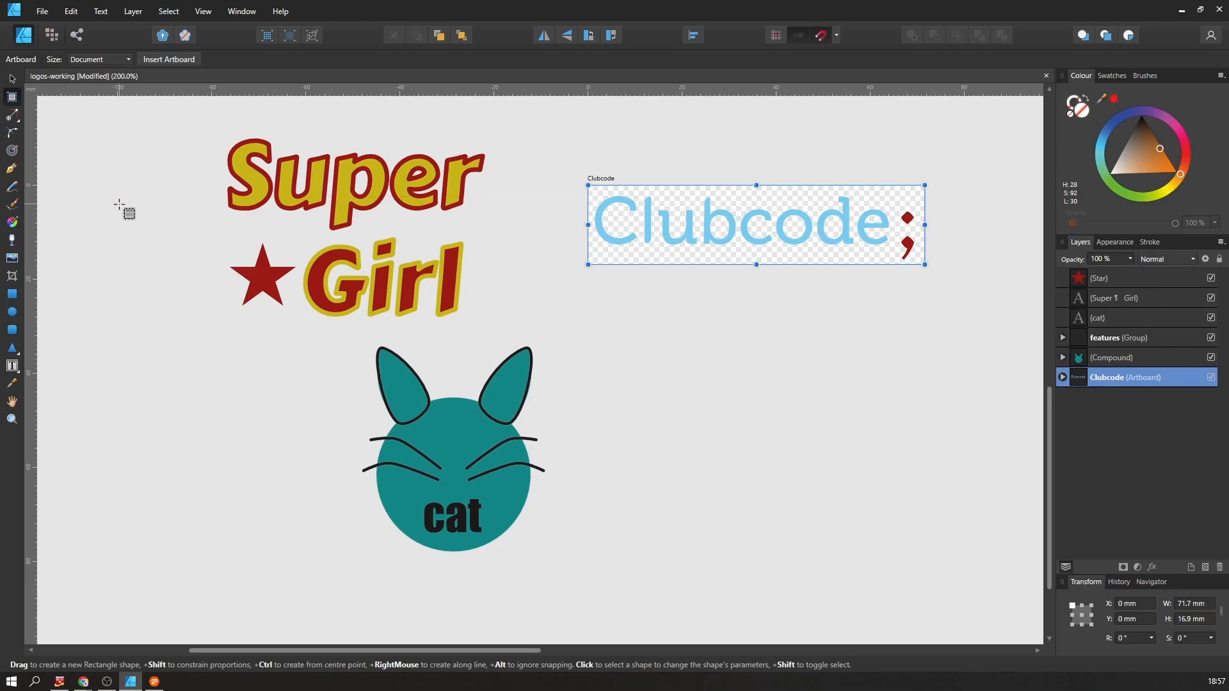
Draw an artboard of about 59.2 by 41.4 mm around the Super Girl logo and name it super-girl
drag(216, 131, 495, 326)
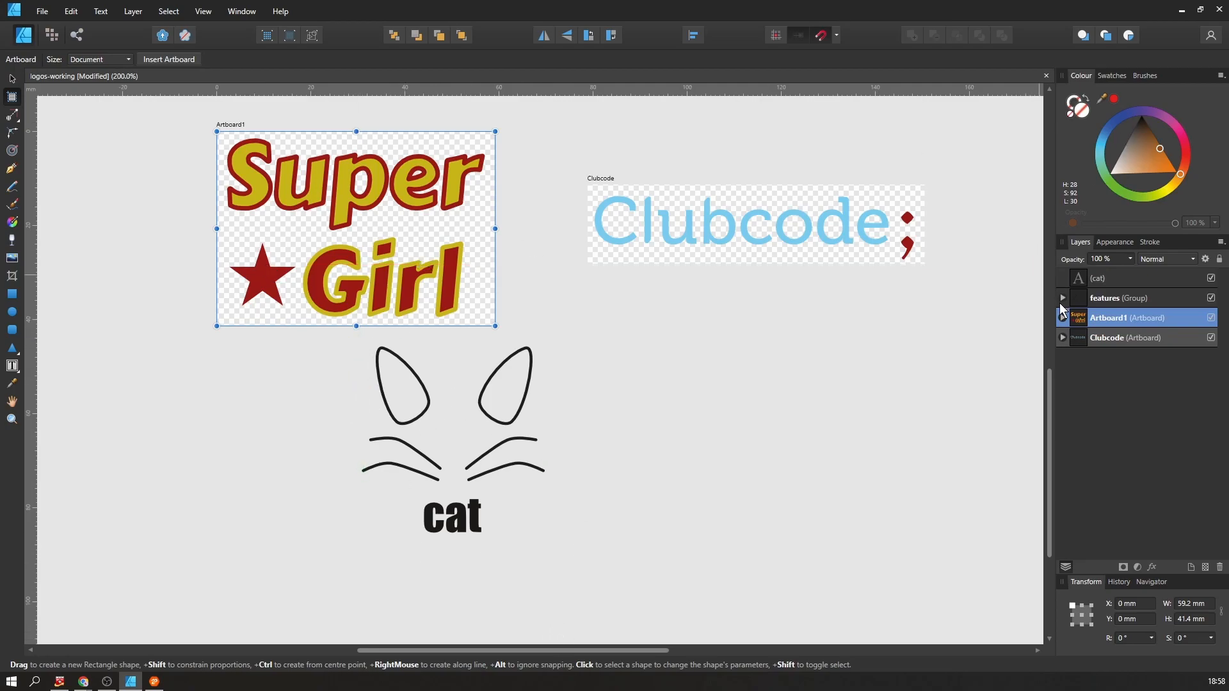
click(11, 78)
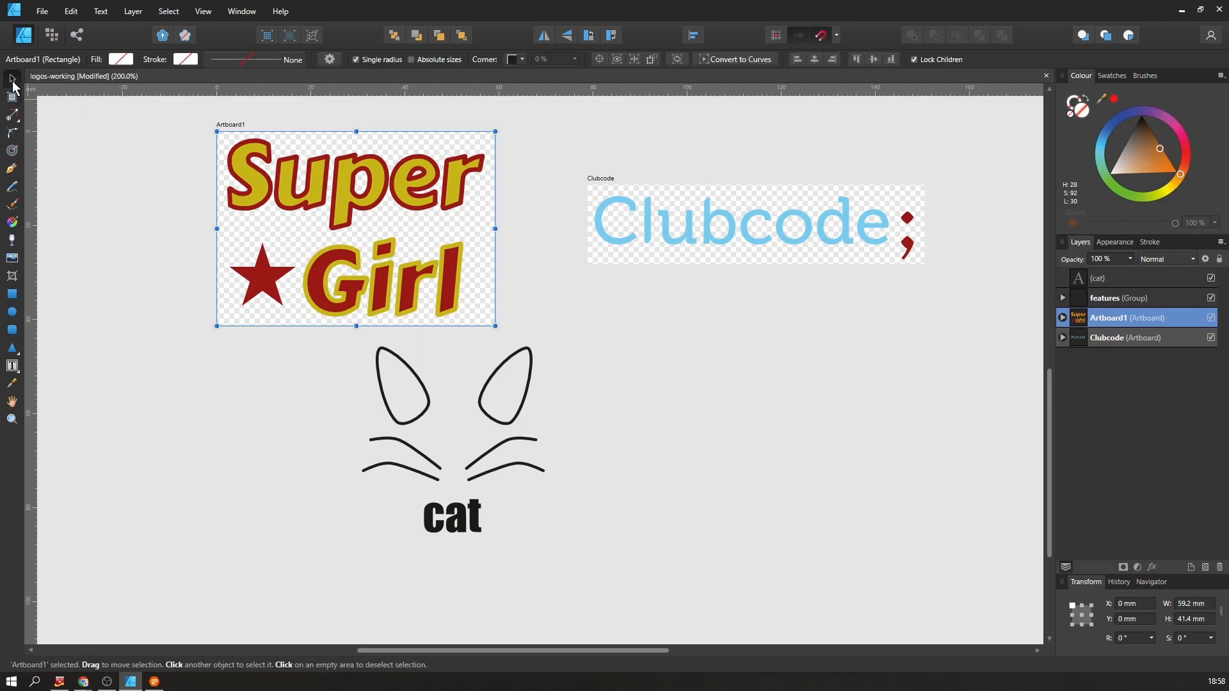
double_click(1103, 326)
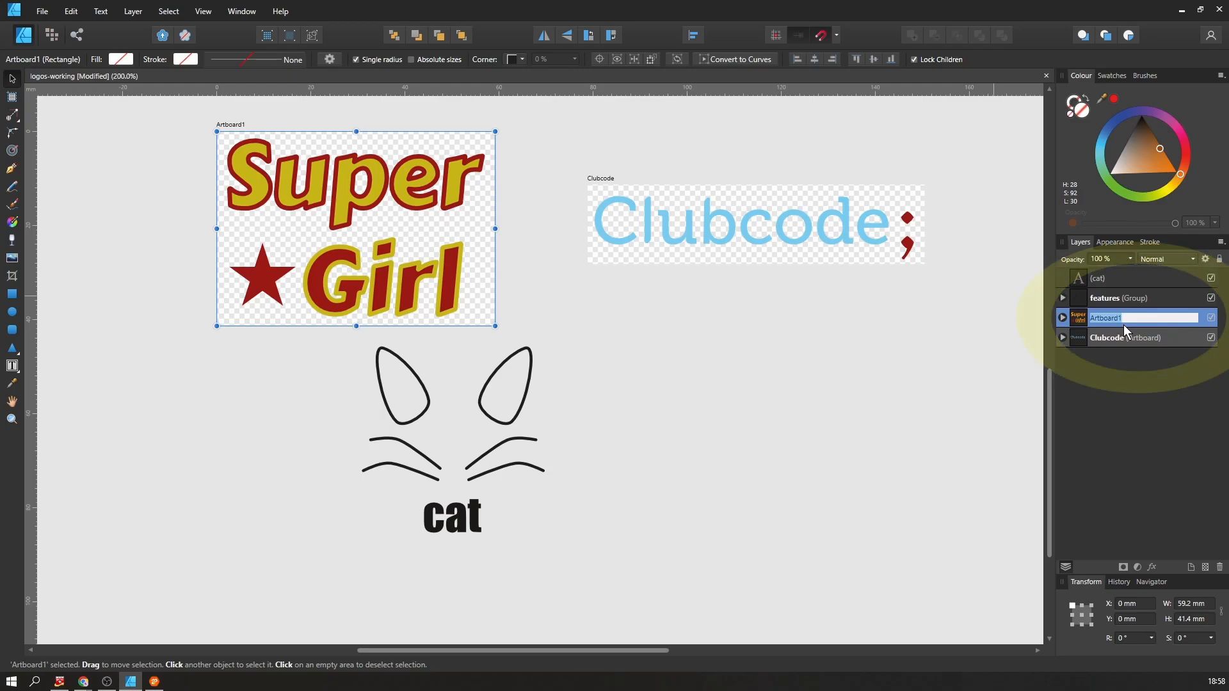
text(S)
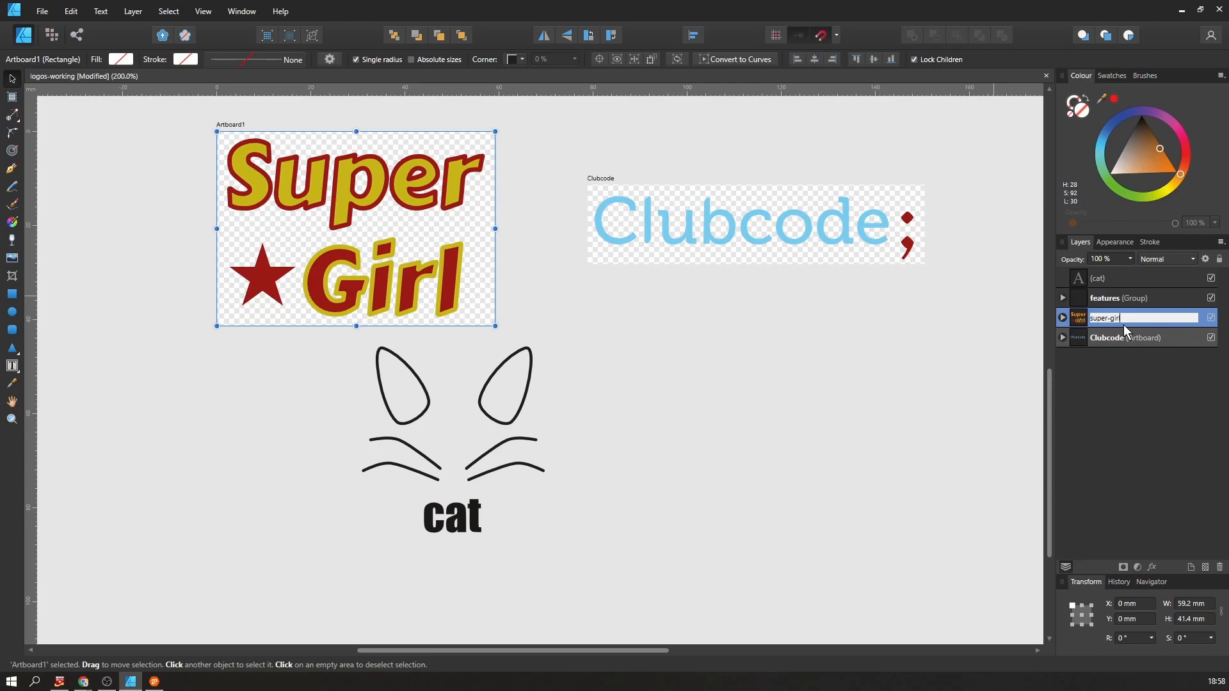
key(Return)
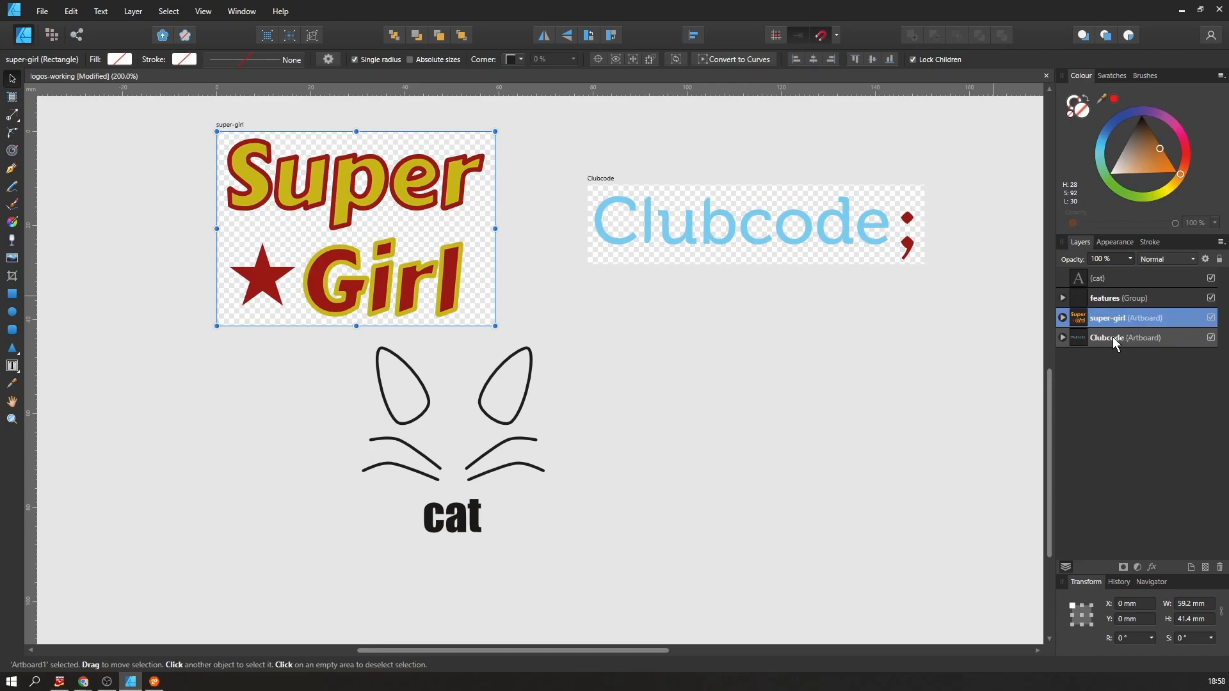
Move the cat's compound shape out of the super-girl artboard to the top level, just above that artboard in the layer order
click(1113, 337)
click(1096, 318)
click(1062, 318)
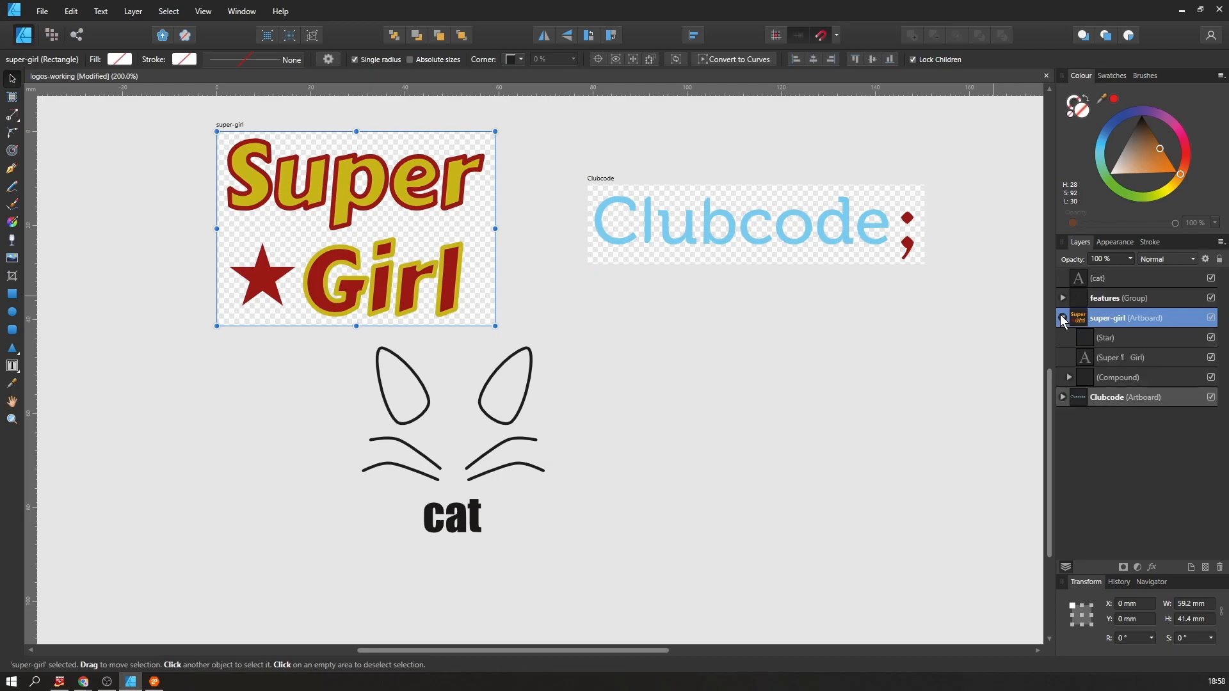
click(1103, 383)
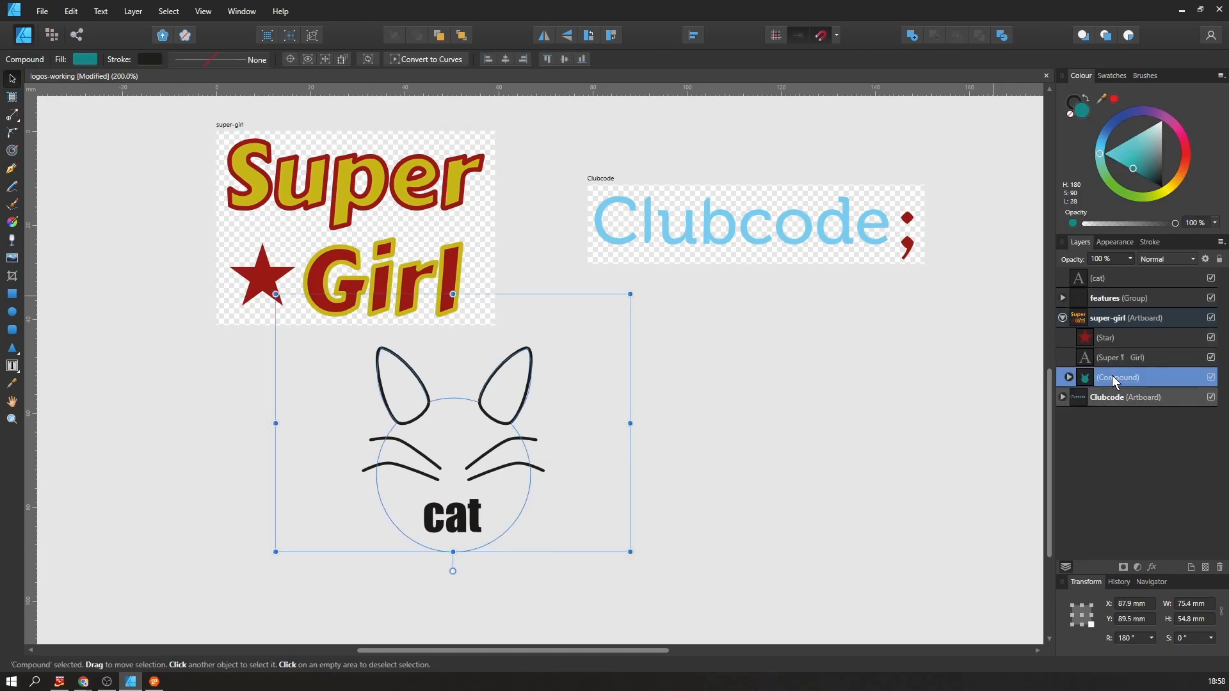
click(1116, 326)
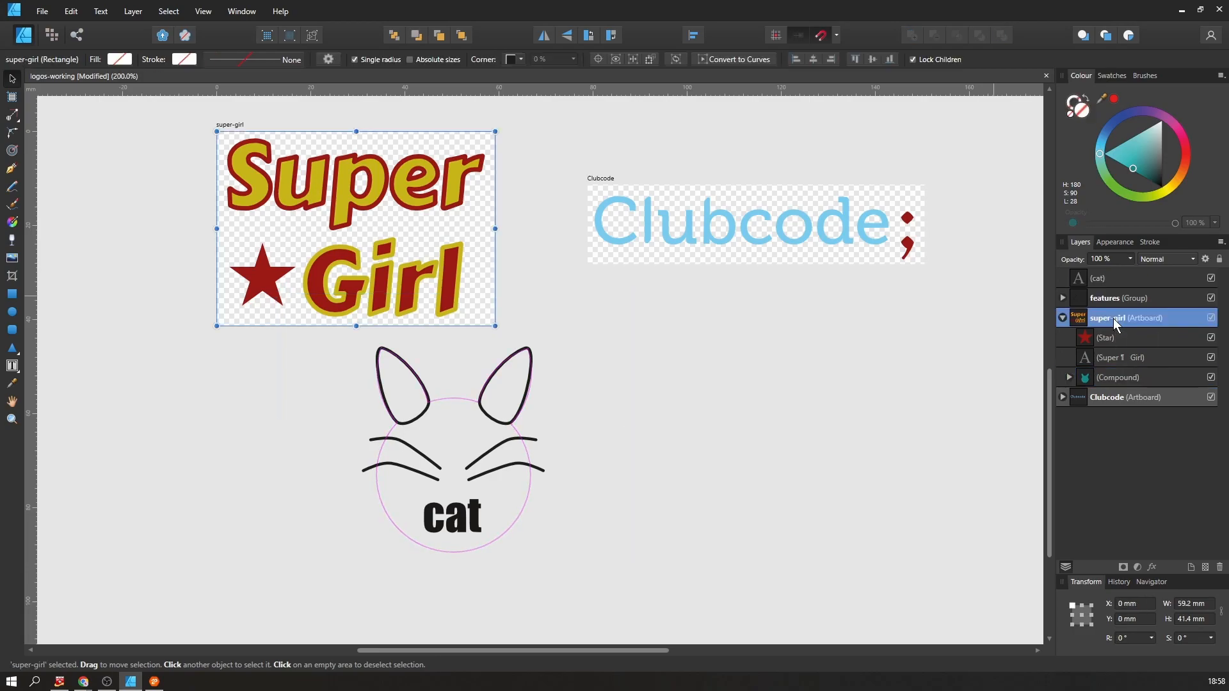
click(1108, 344)
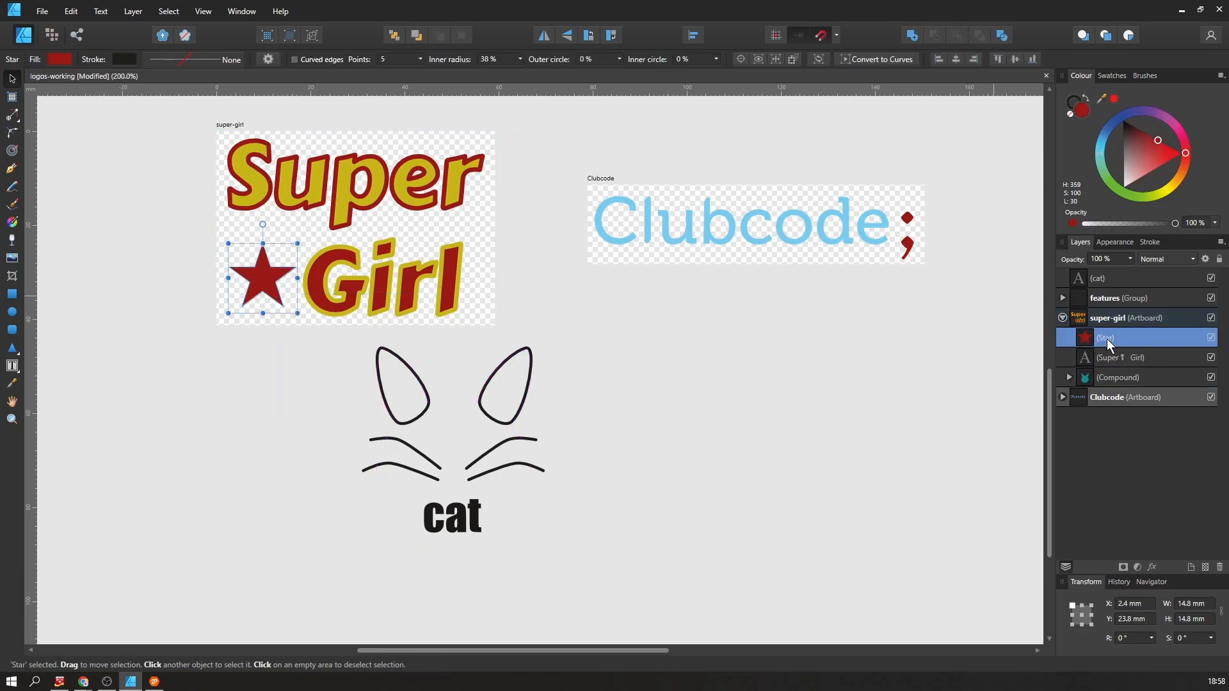
click(1111, 357)
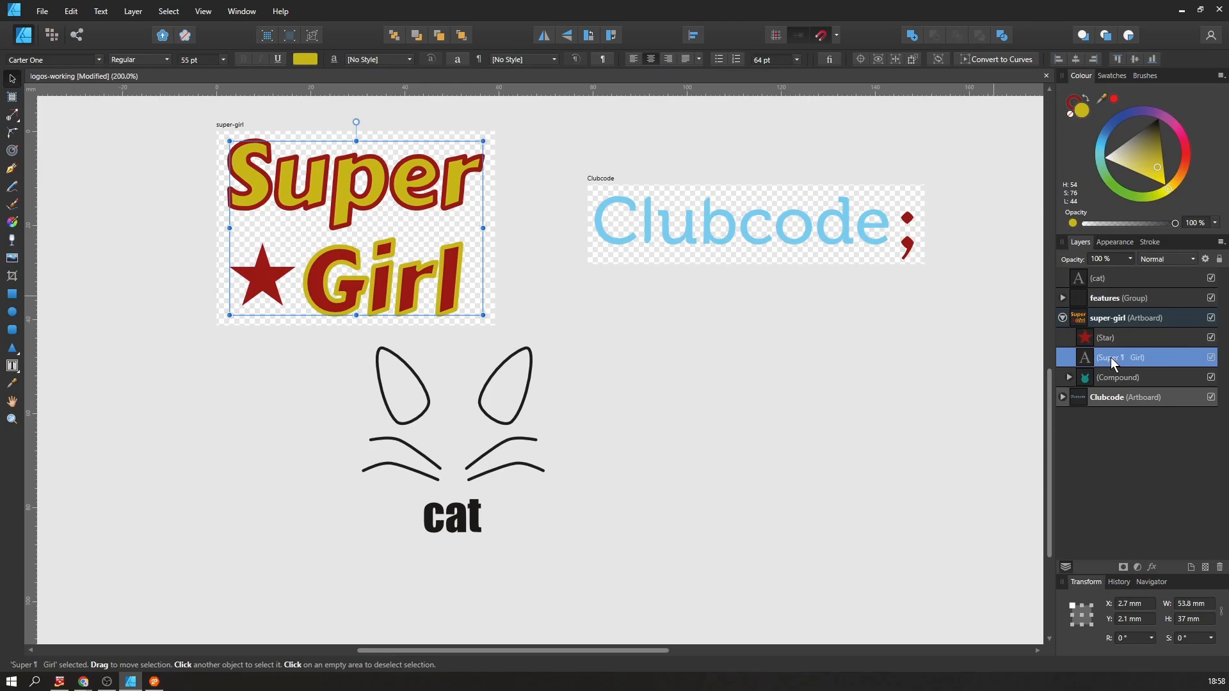
click(1112, 378)
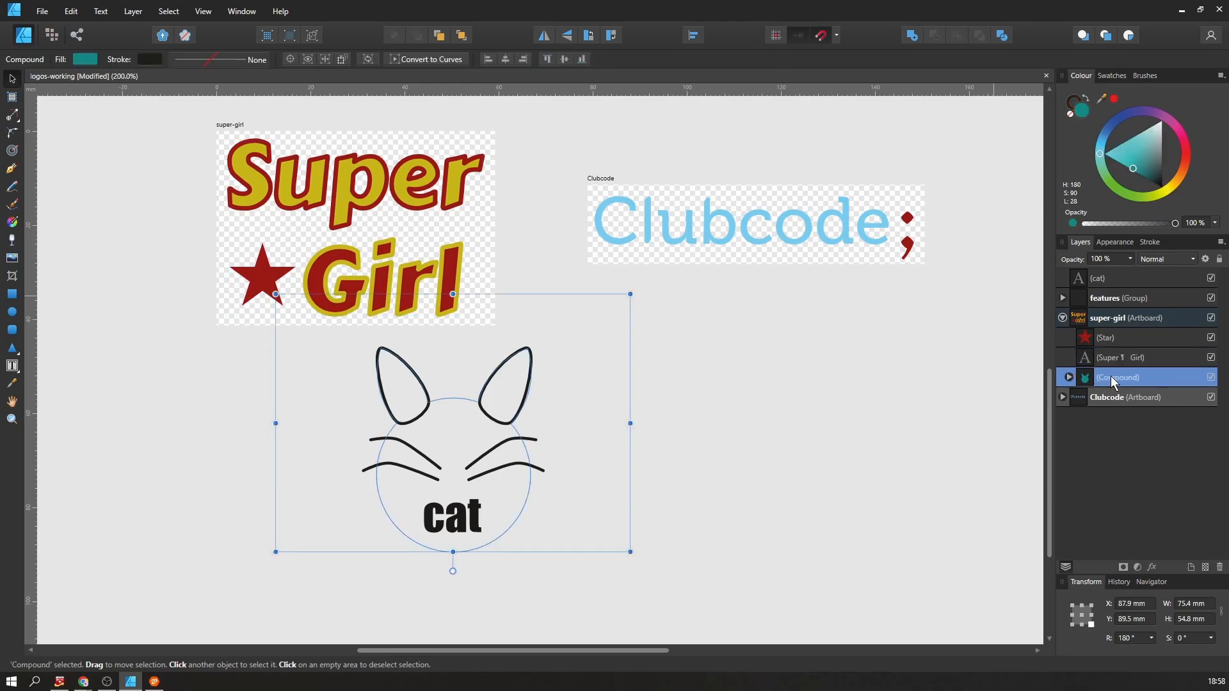
drag(1115, 376, 1064, 308)
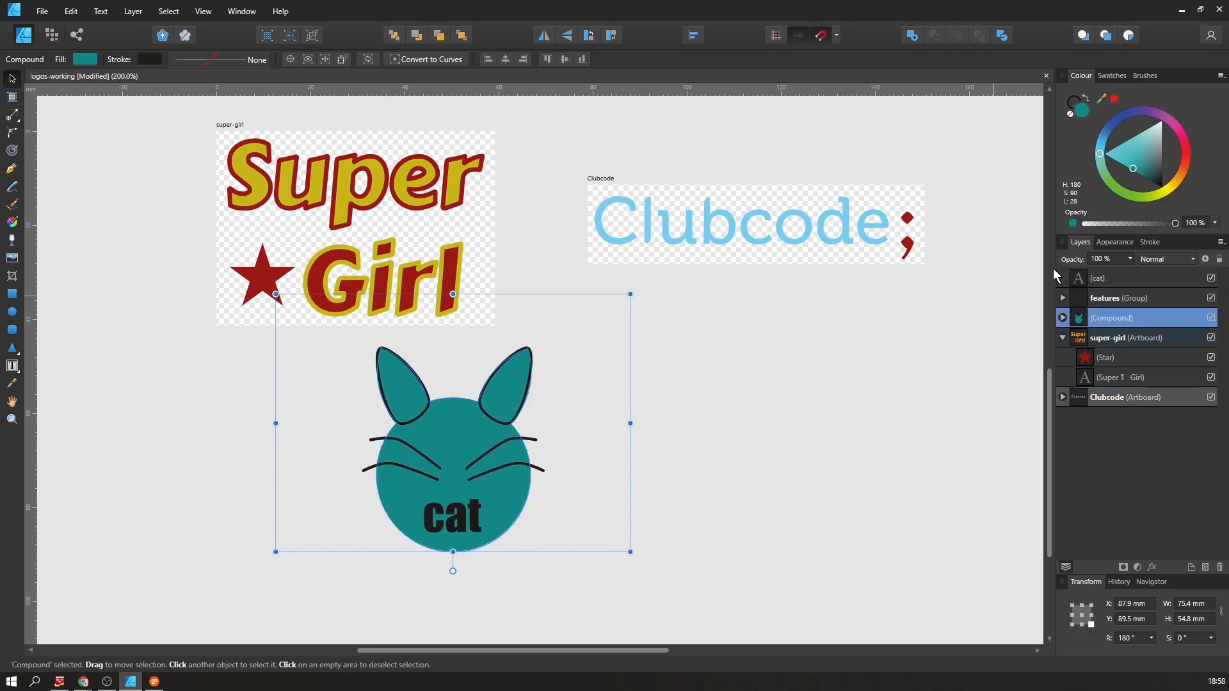
click(1062, 338)
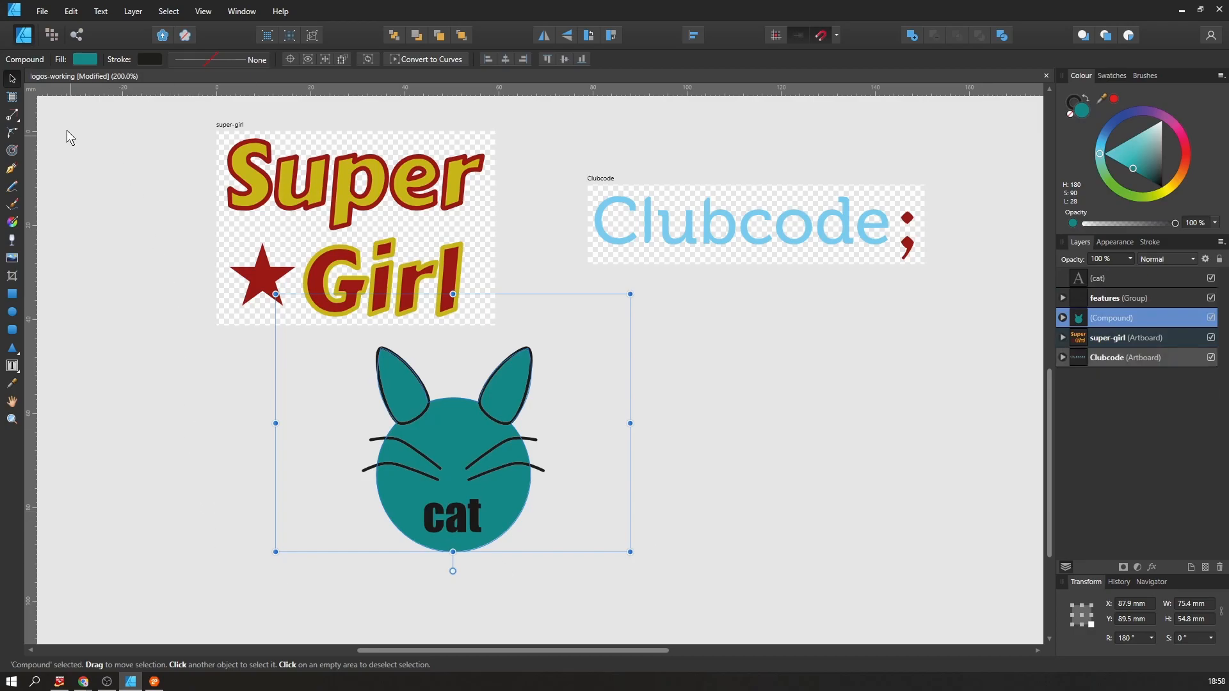
Draw an artboard of about 43.6 by 47.9 mm around the whole cat logo and name it cat
click(11, 97)
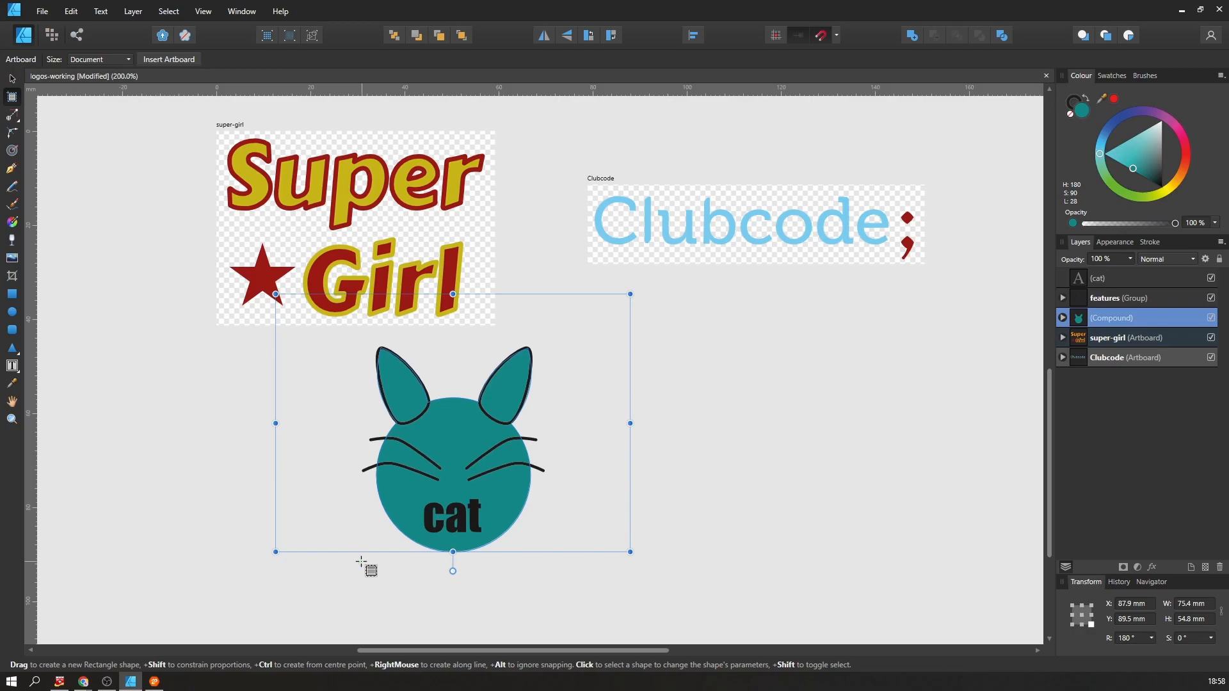
drag(350, 562, 555, 336)
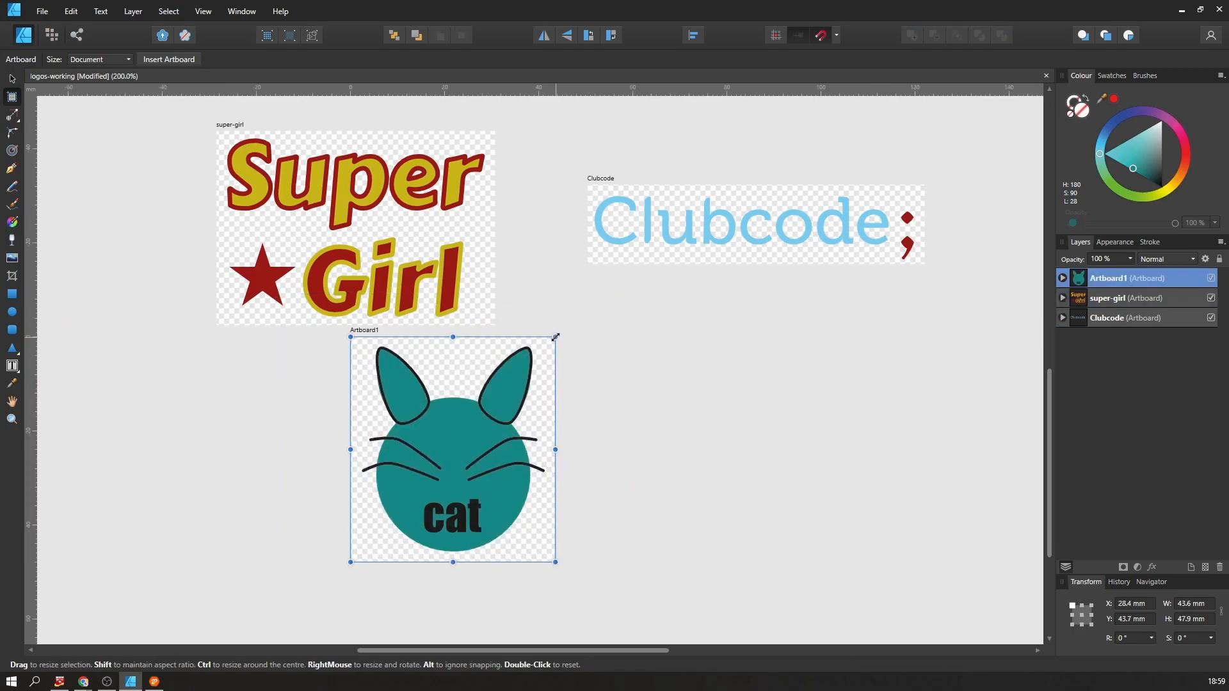
double_click(1105, 278)
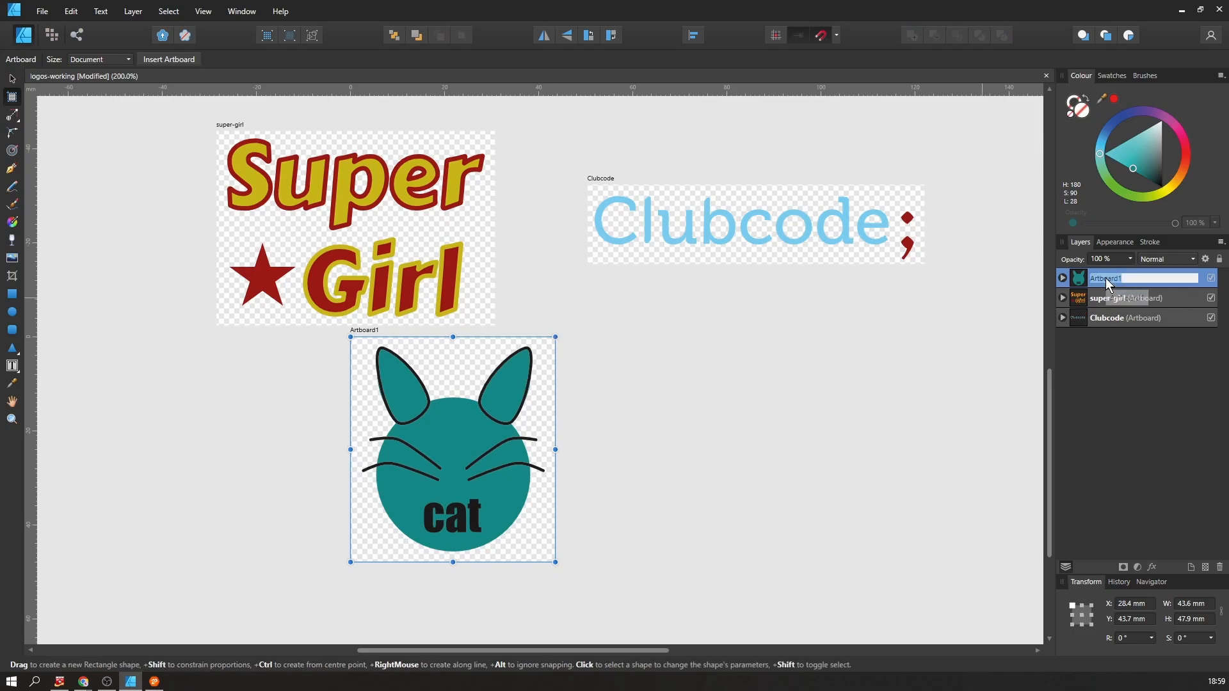
text(cat)
key(Return)
Check the super-girl, Clubcode and cat artboards, and save the document with nothing selected
click(1100, 299)
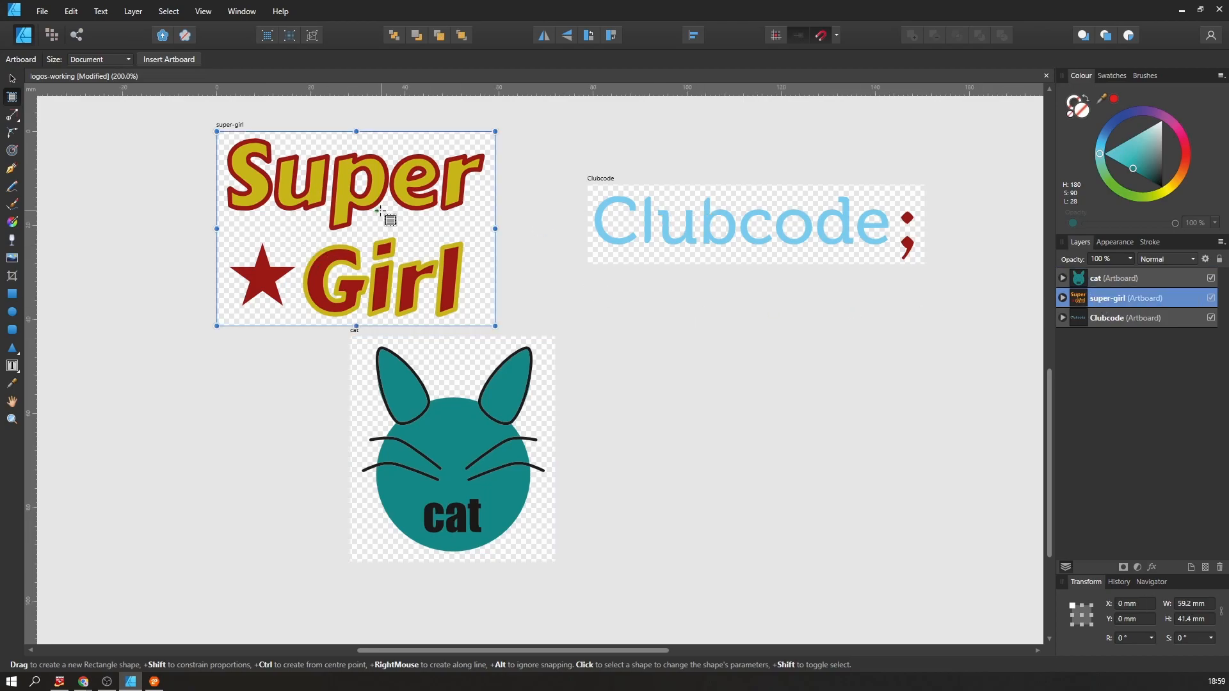
click(1113, 320)
click(1114, 278)
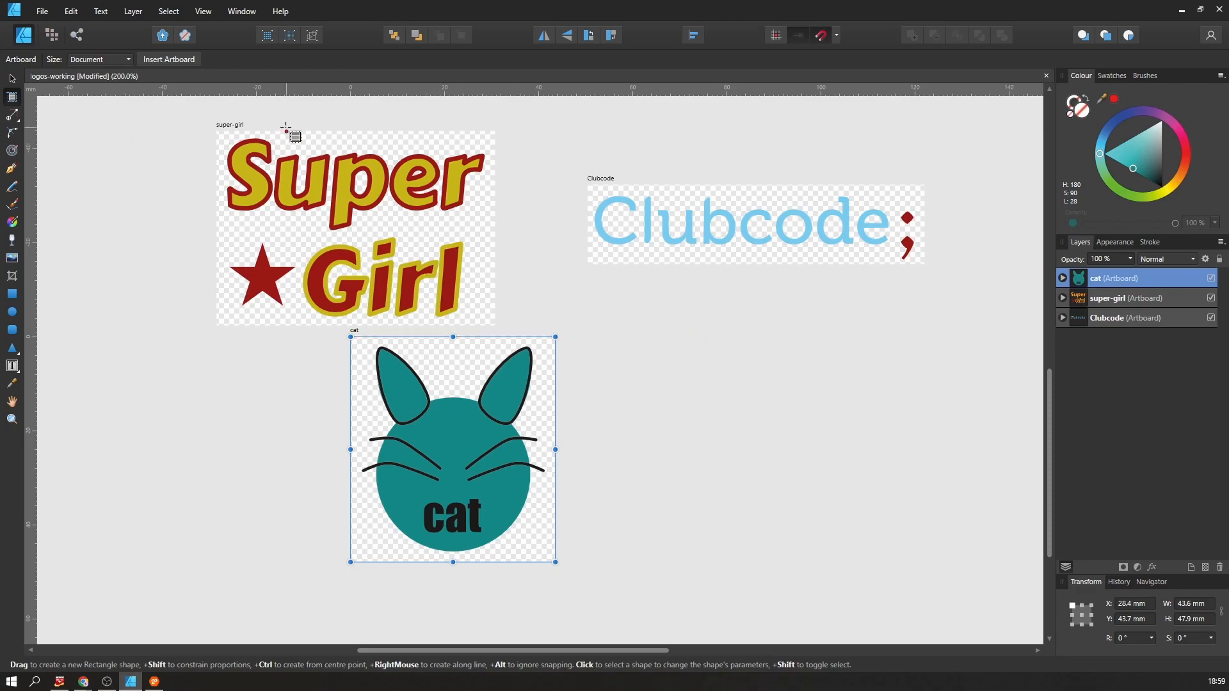
click(13, 78)
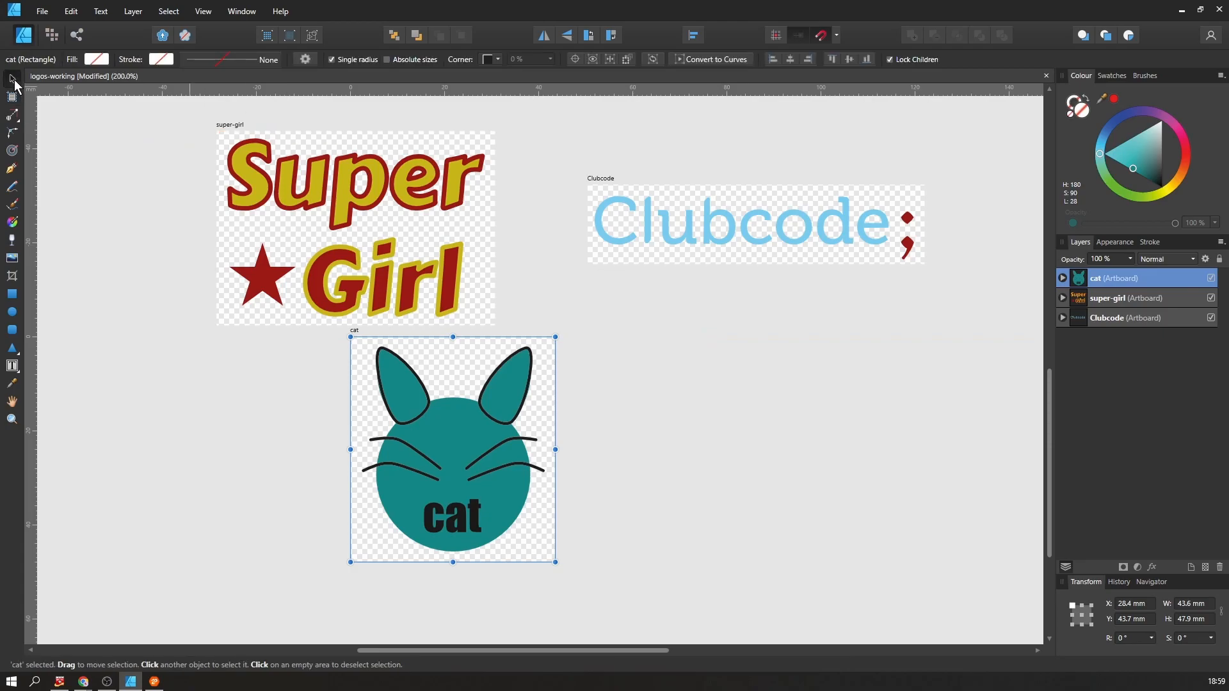
click(701, 397)
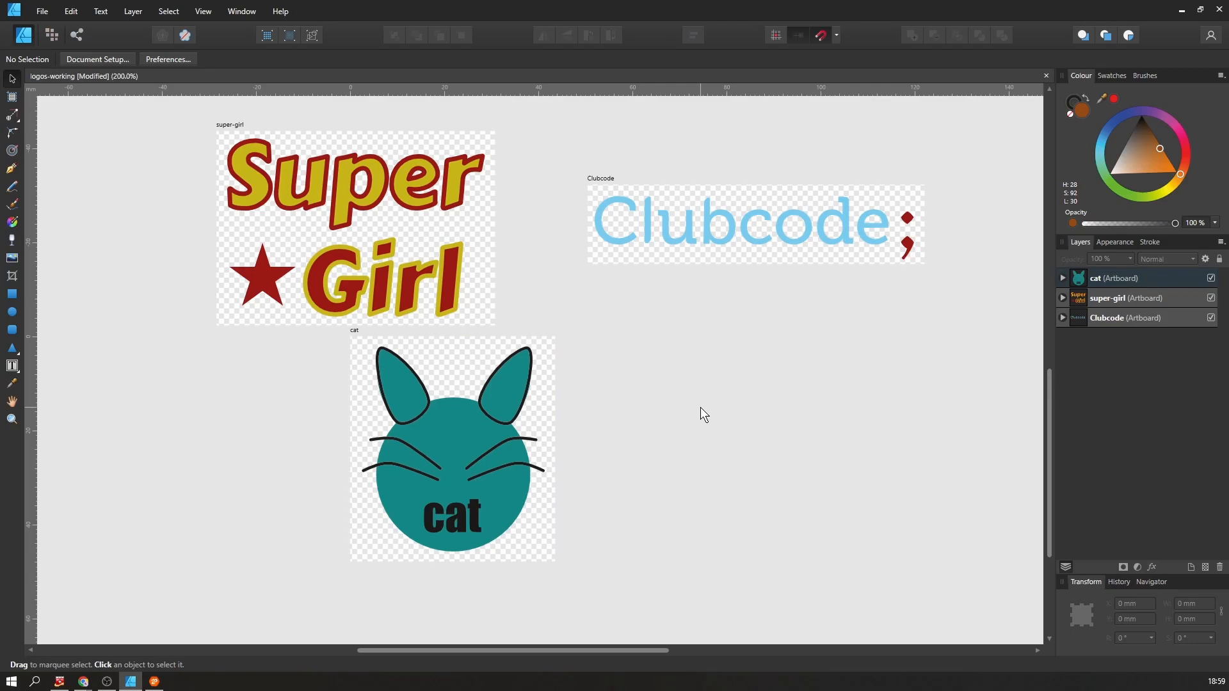
key(ctrl+s)
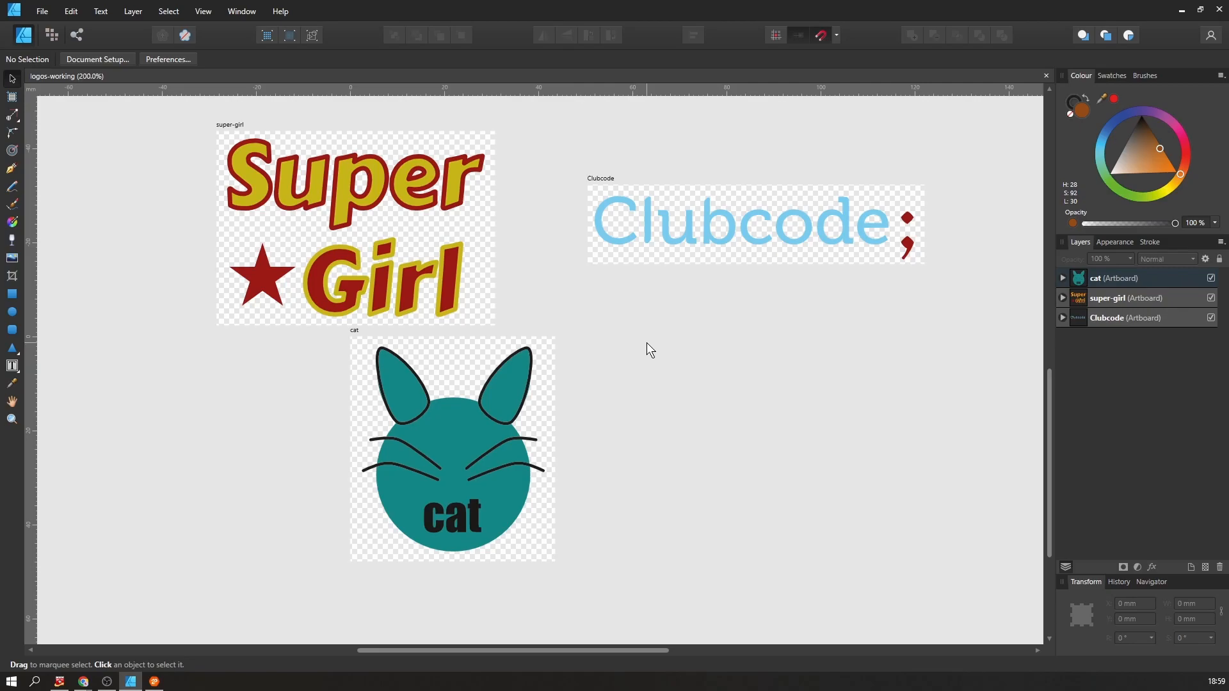
In the Export Persona, apply the SVG (for export) preset to the cat, super-girl and Clubcode slices together
click(76, 33)
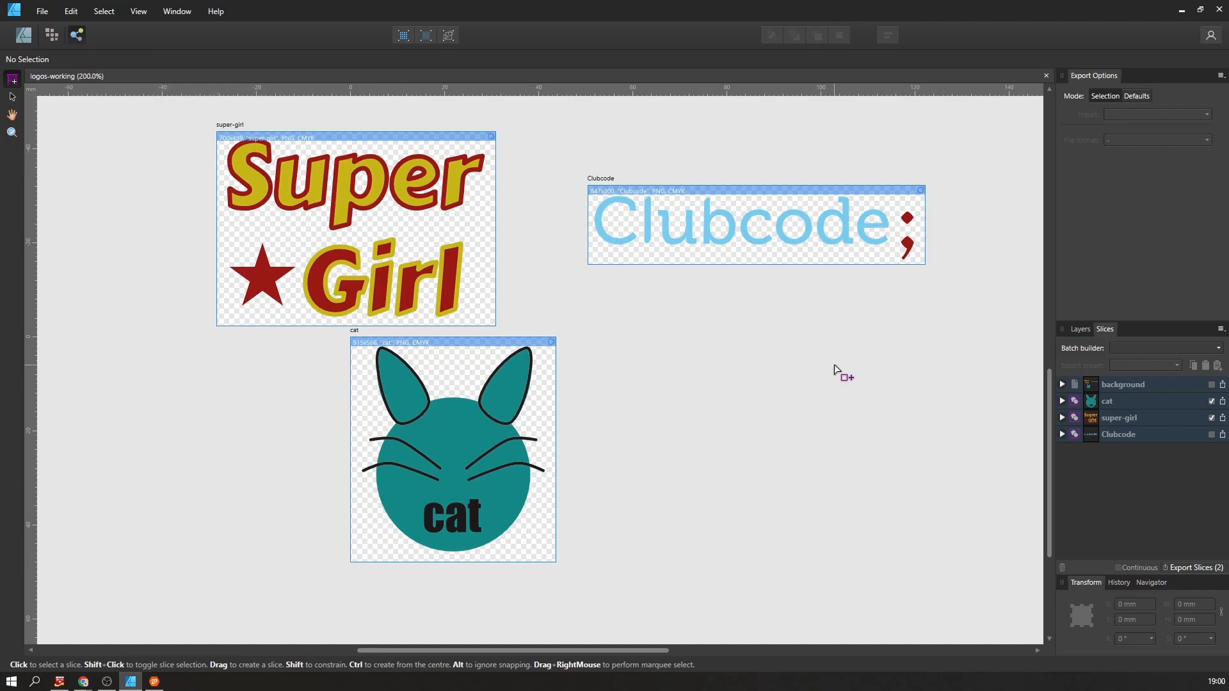
click(1130, 401)
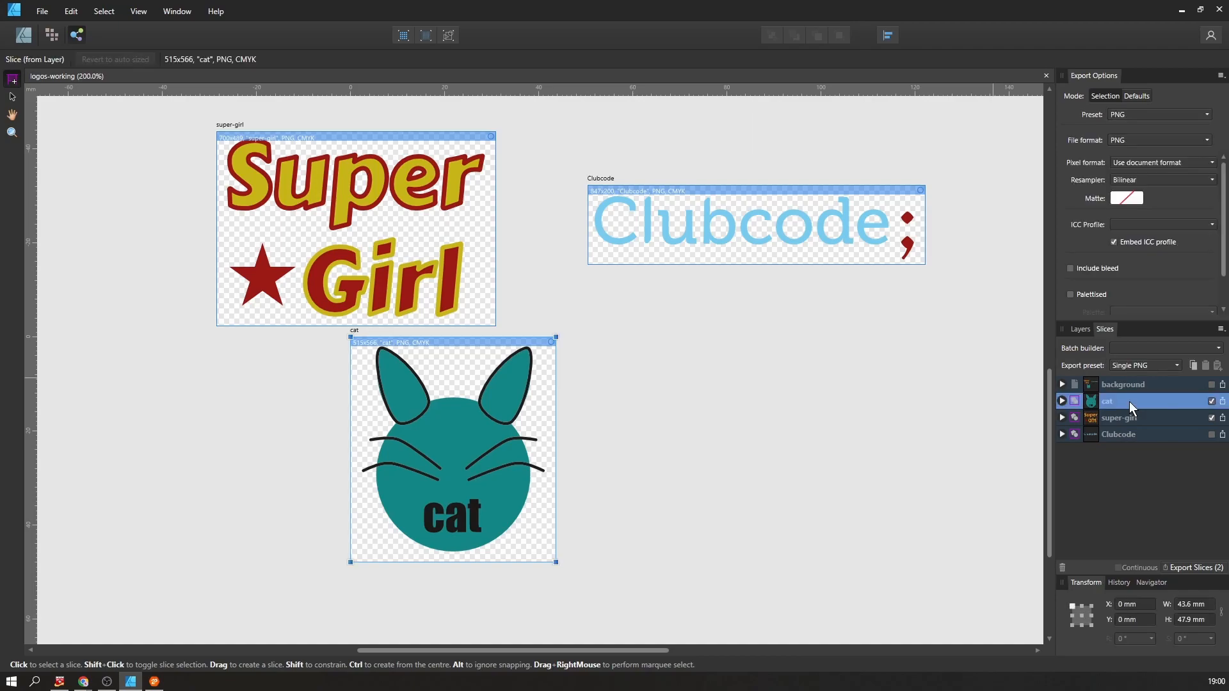
shift+click(1119, 436)
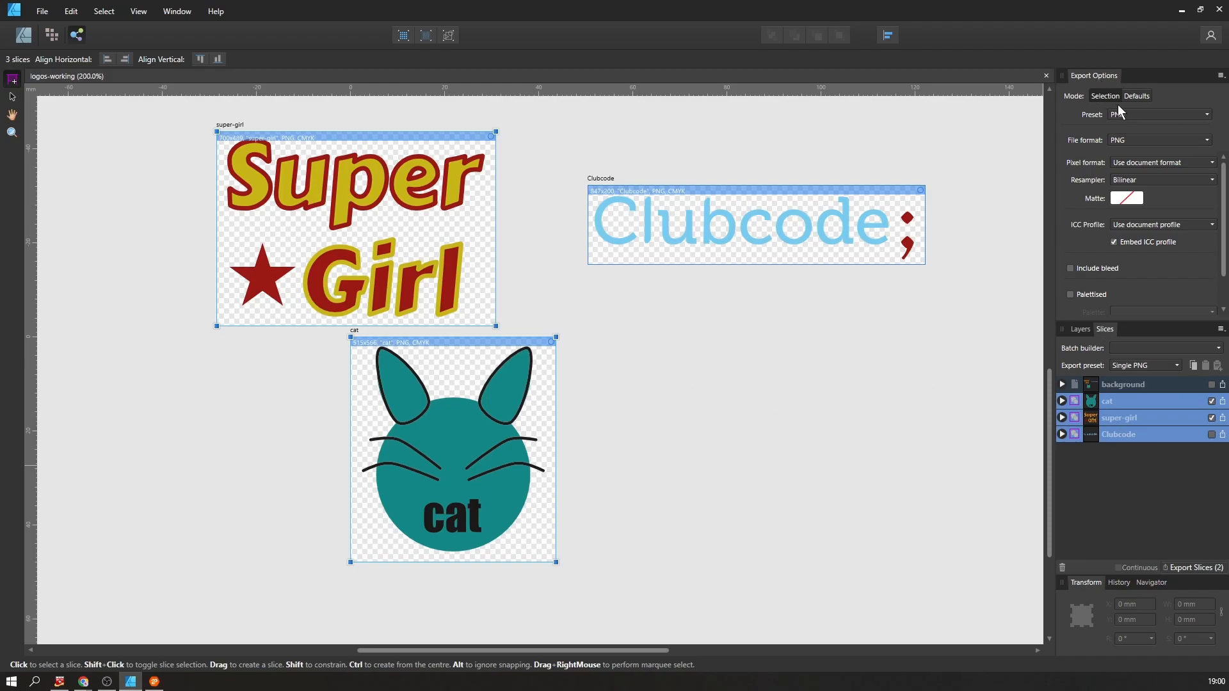
click(1136, 116)
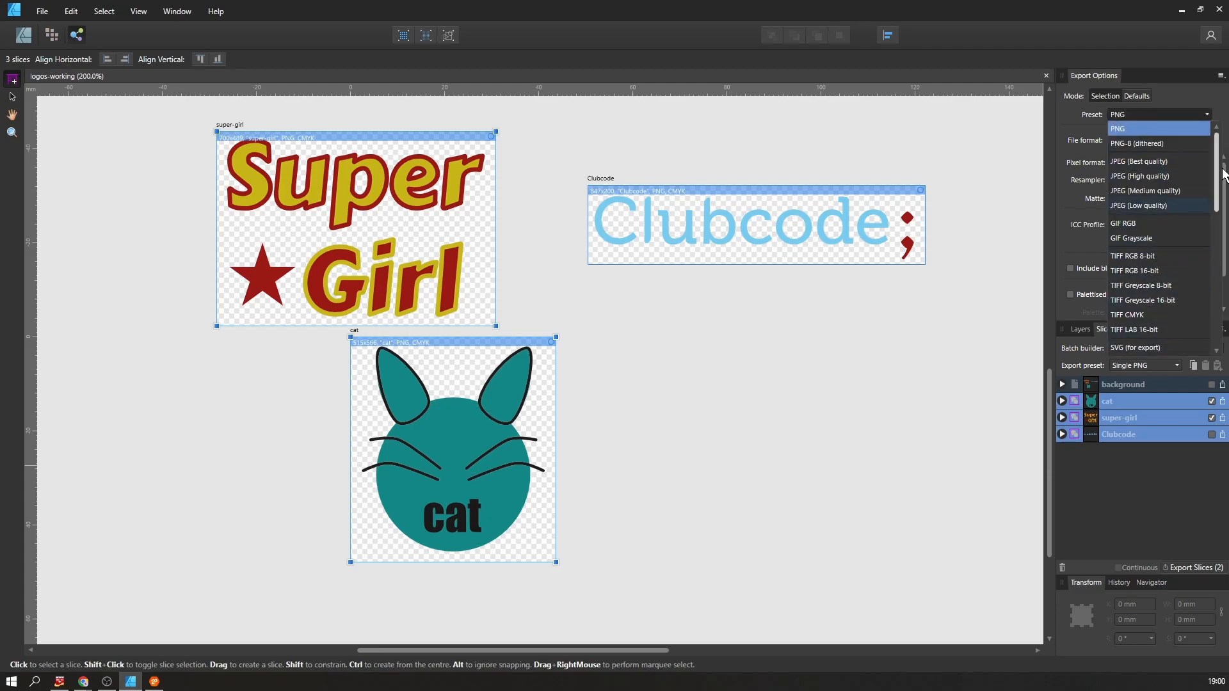
scroll(1219, 178, down, 5)
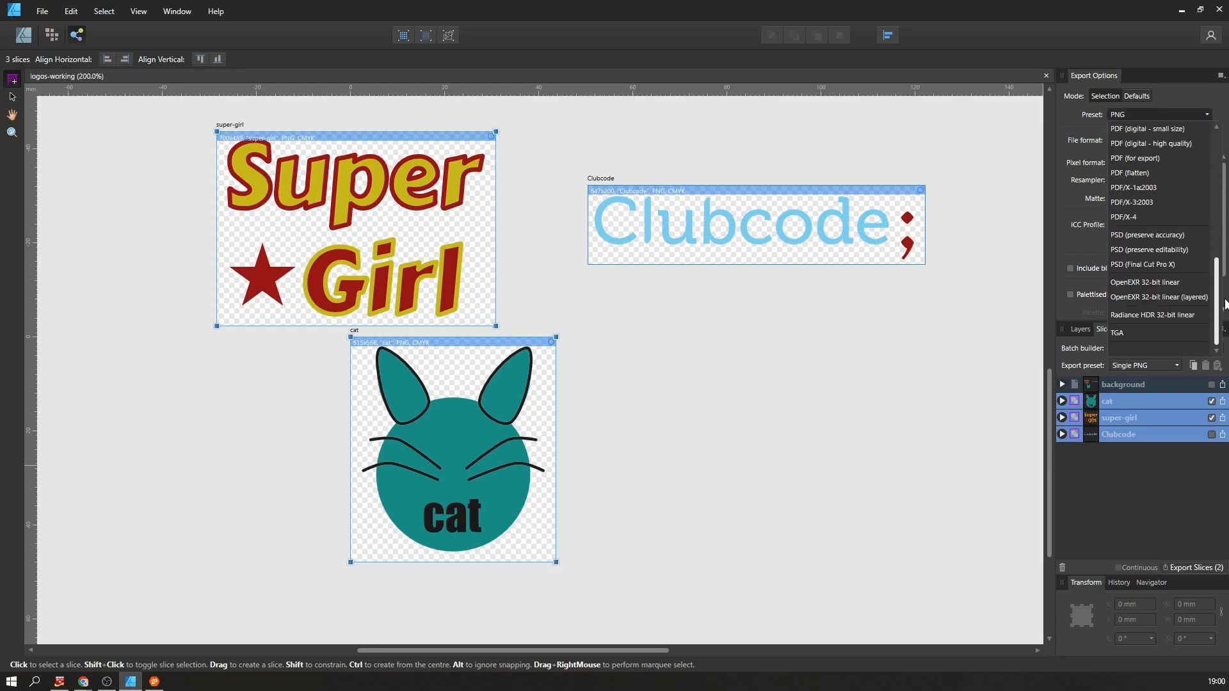
scroll(1223, 186, up, 4)
scroll(1224, 189, up, 1)
scroll(1225, 192, down, 2)
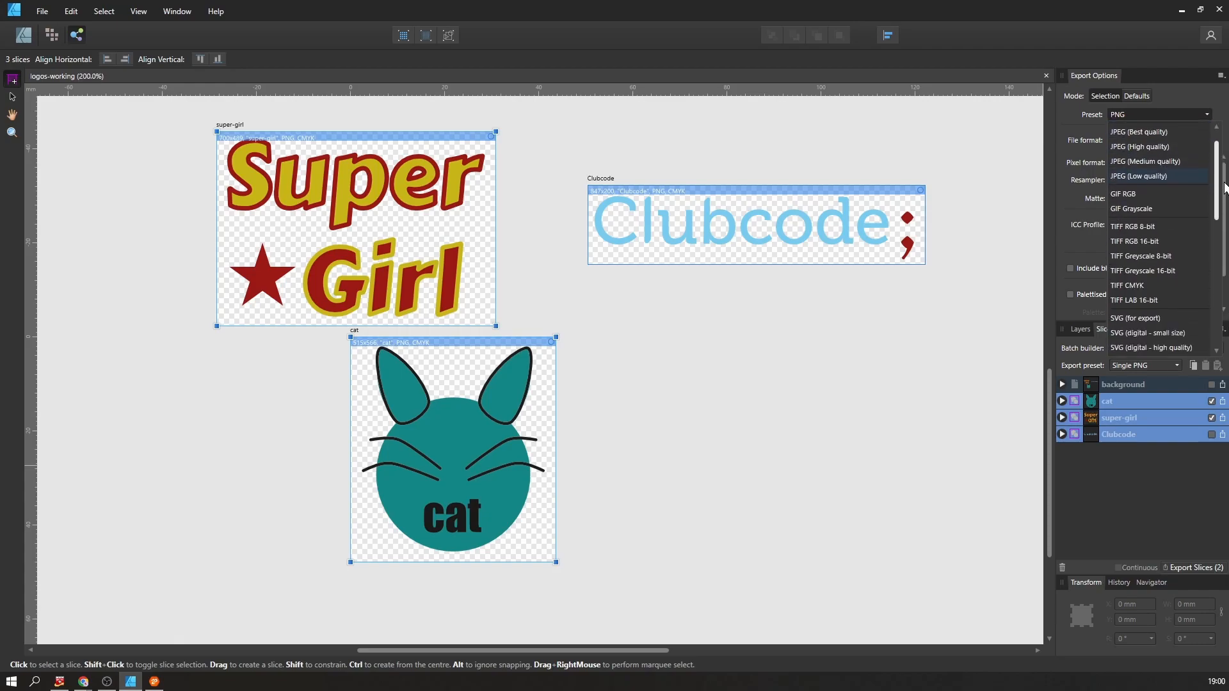
scroll(1227, 196, down, 3)
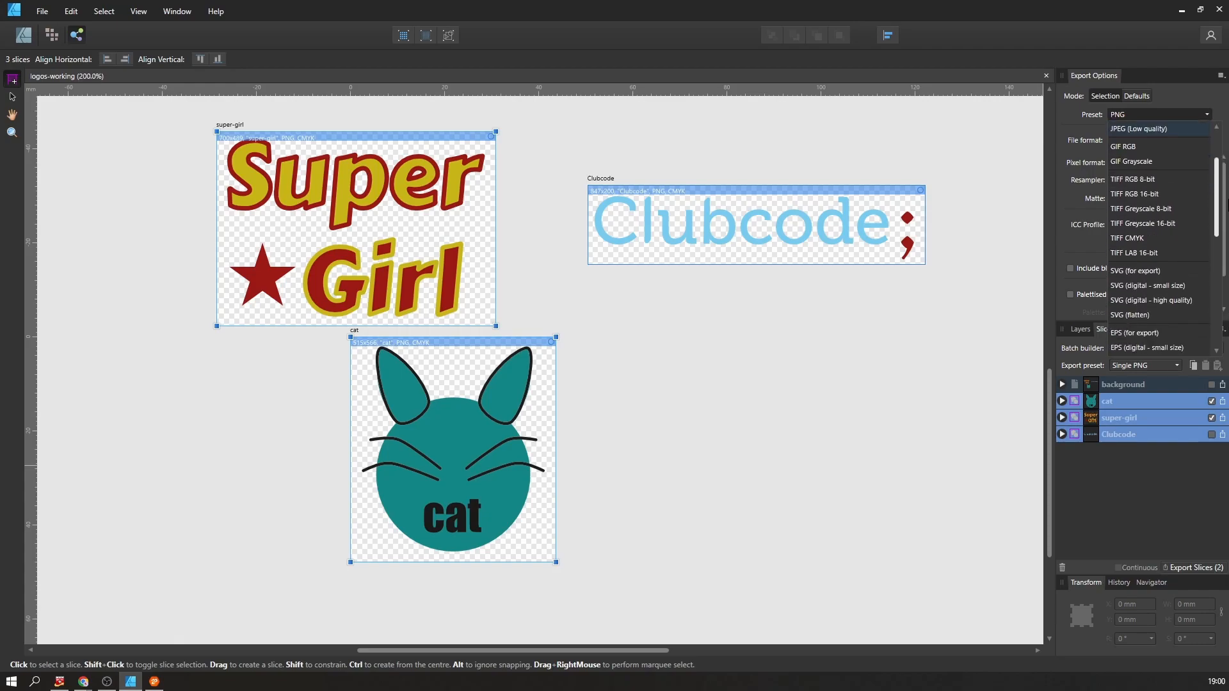
scroll(1220, 192, down, 2)
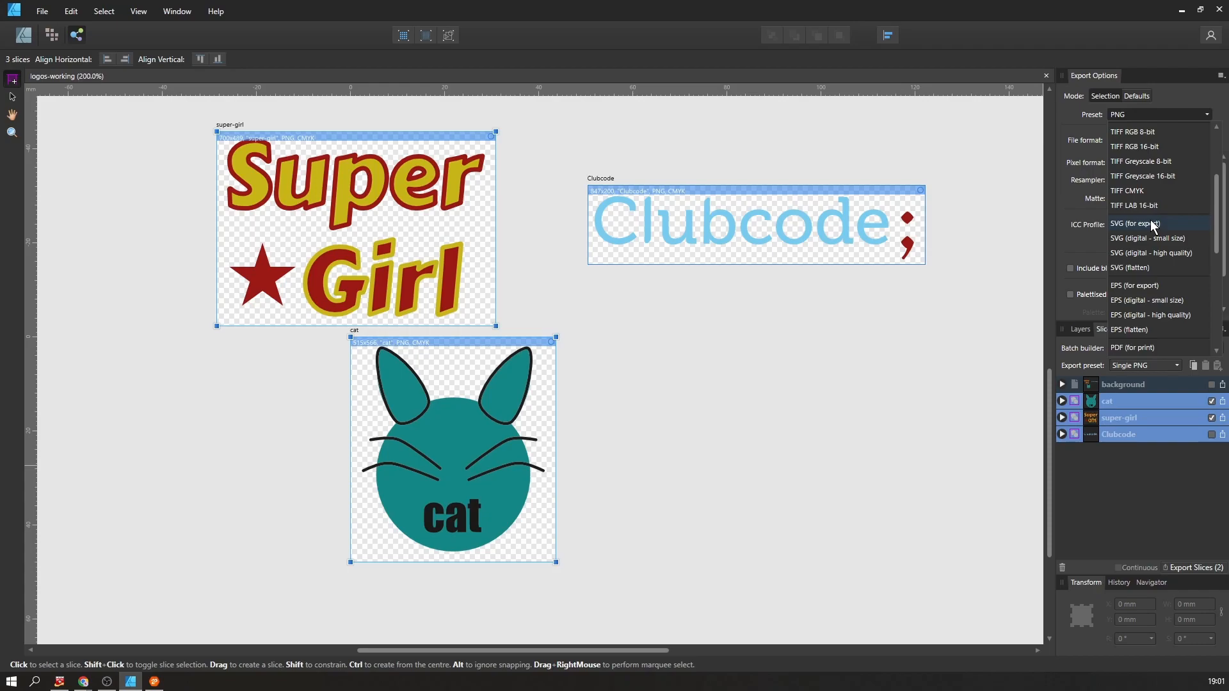
click(1119, 222)
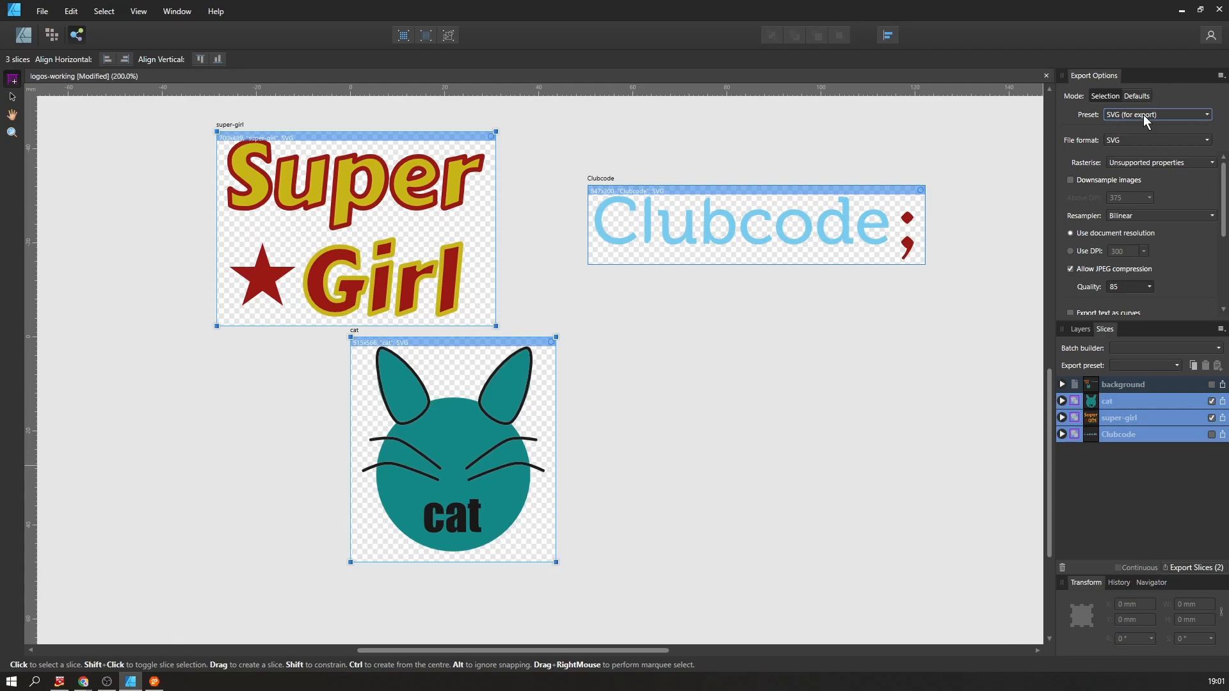
Apply the JPEG (Best quality) preset to the three selected slices and set their pixel format to RGB 8-bit
click(1143, 116)
scroll(1214, 189, up, 3)
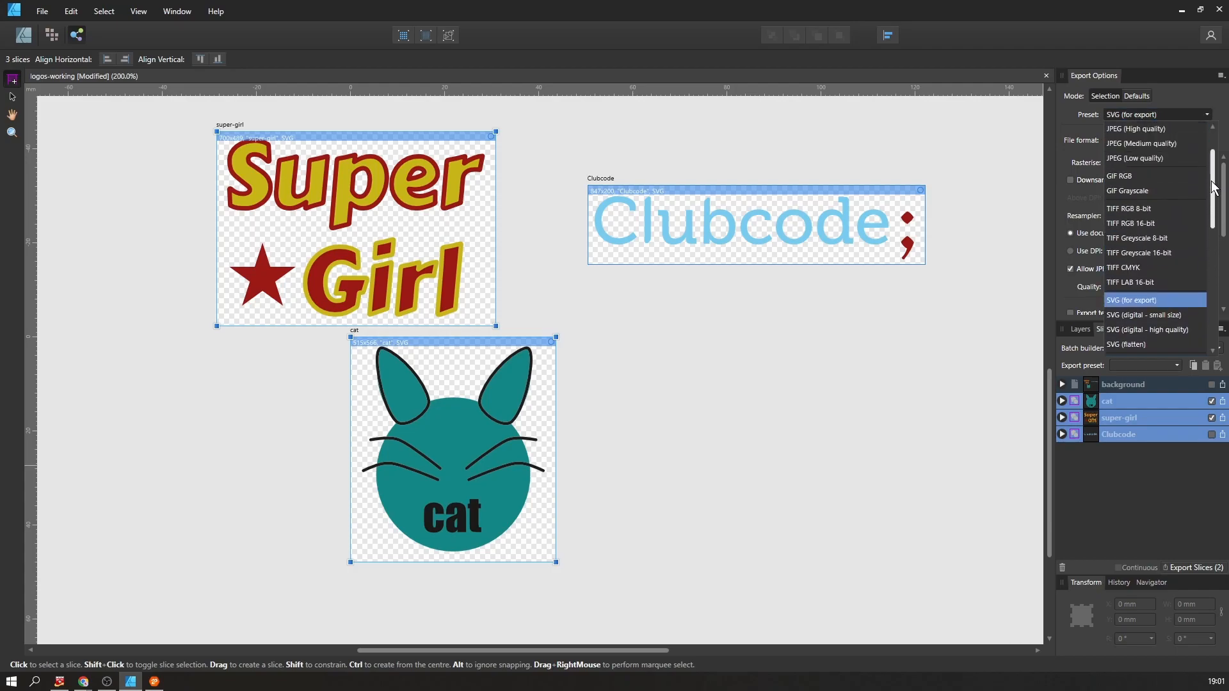
scroll(1214, 190, up, 1)
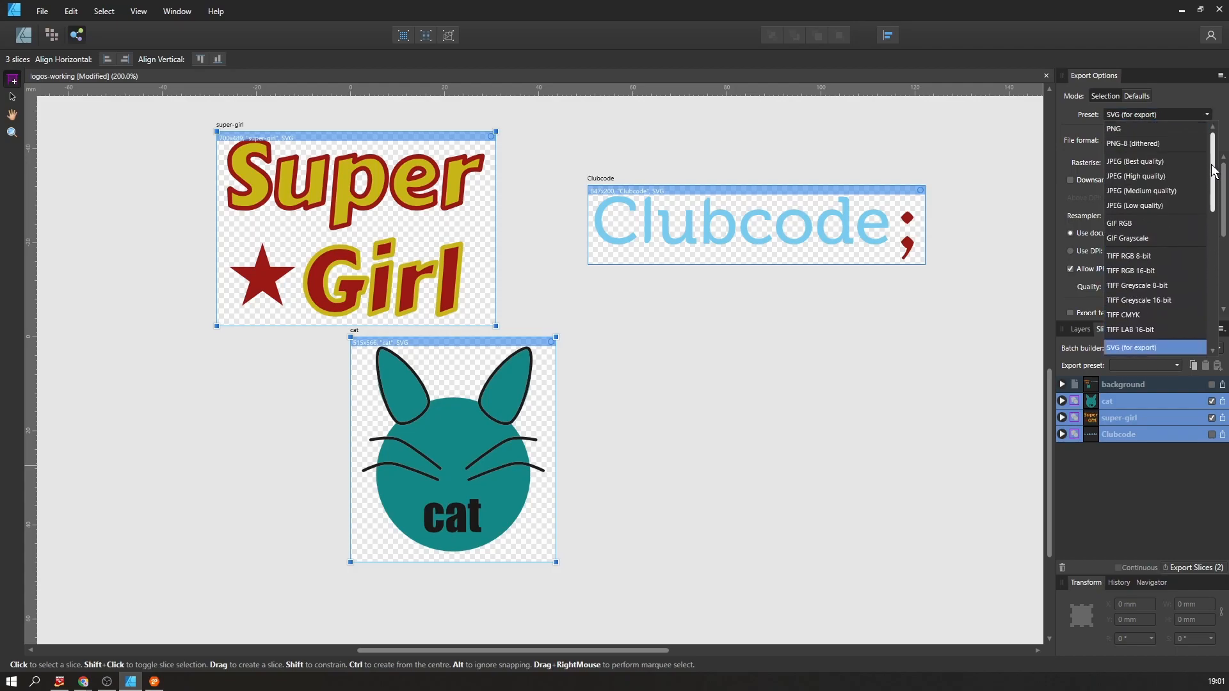
click(1133, 161)
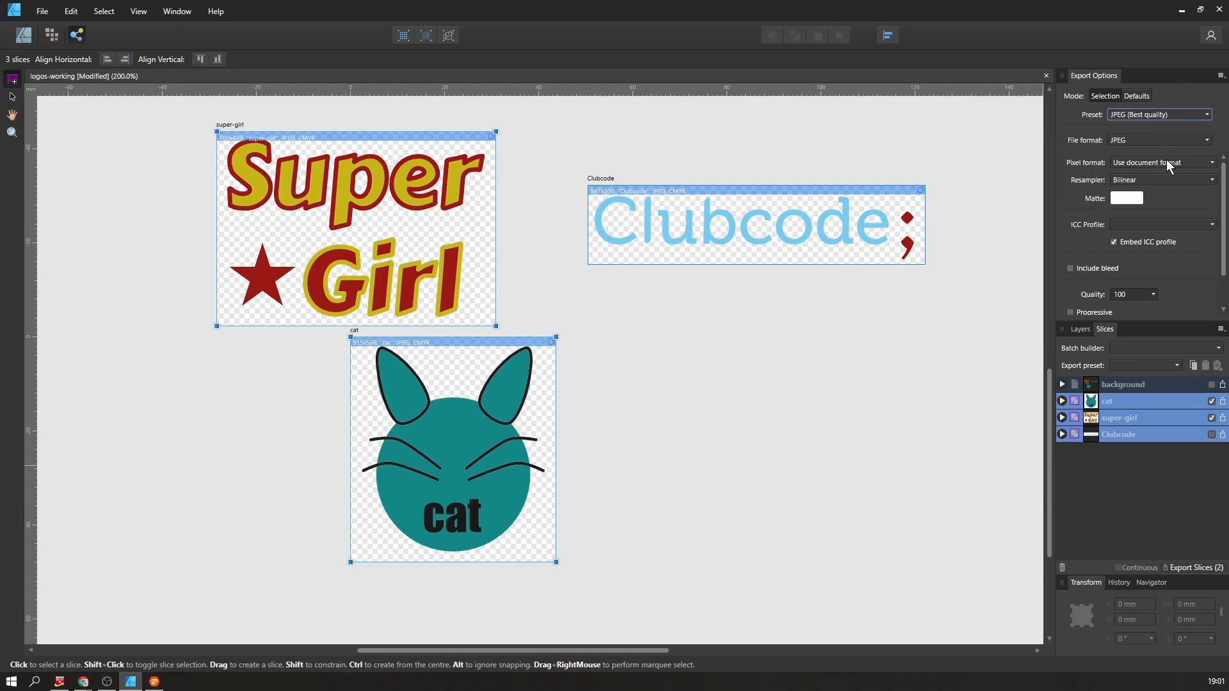
click(1162, 163)
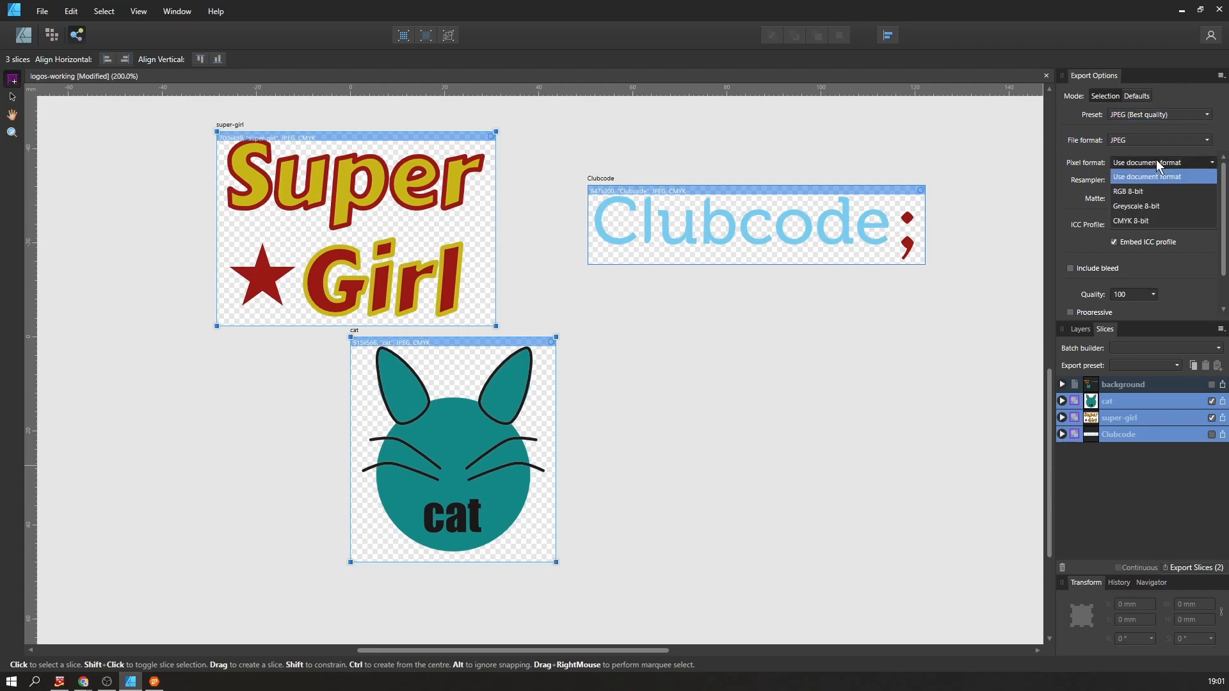
click(1135, 193)
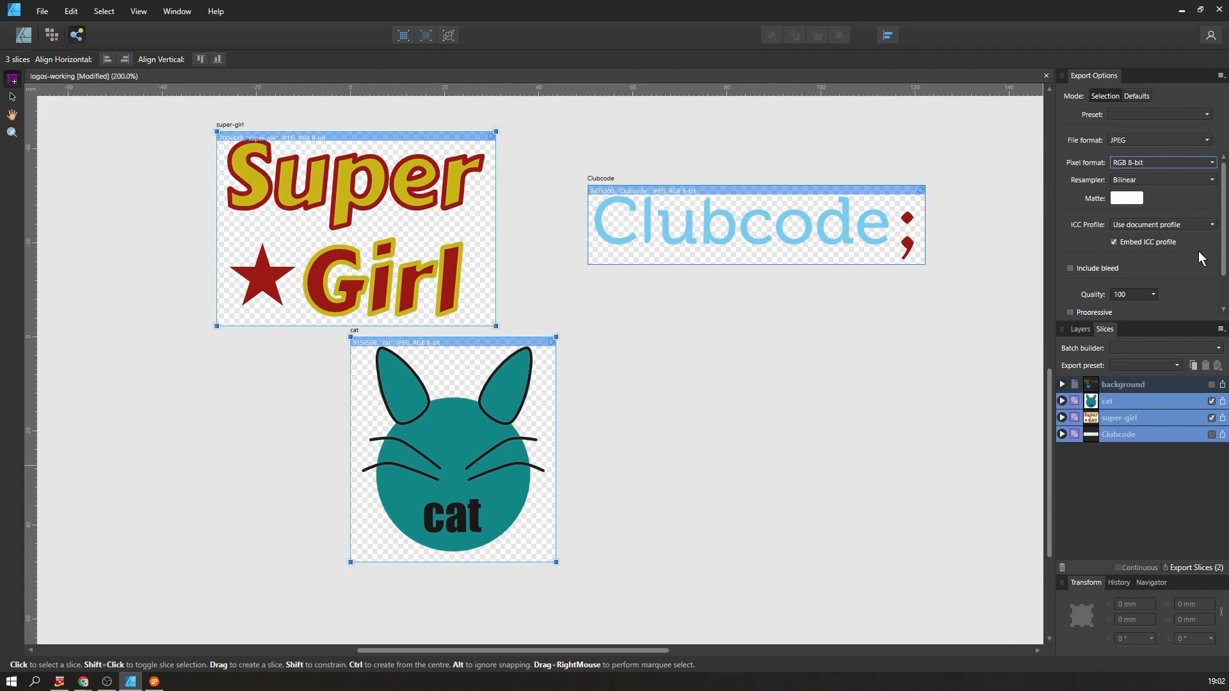
drag(1224, 248, 1224, 275)
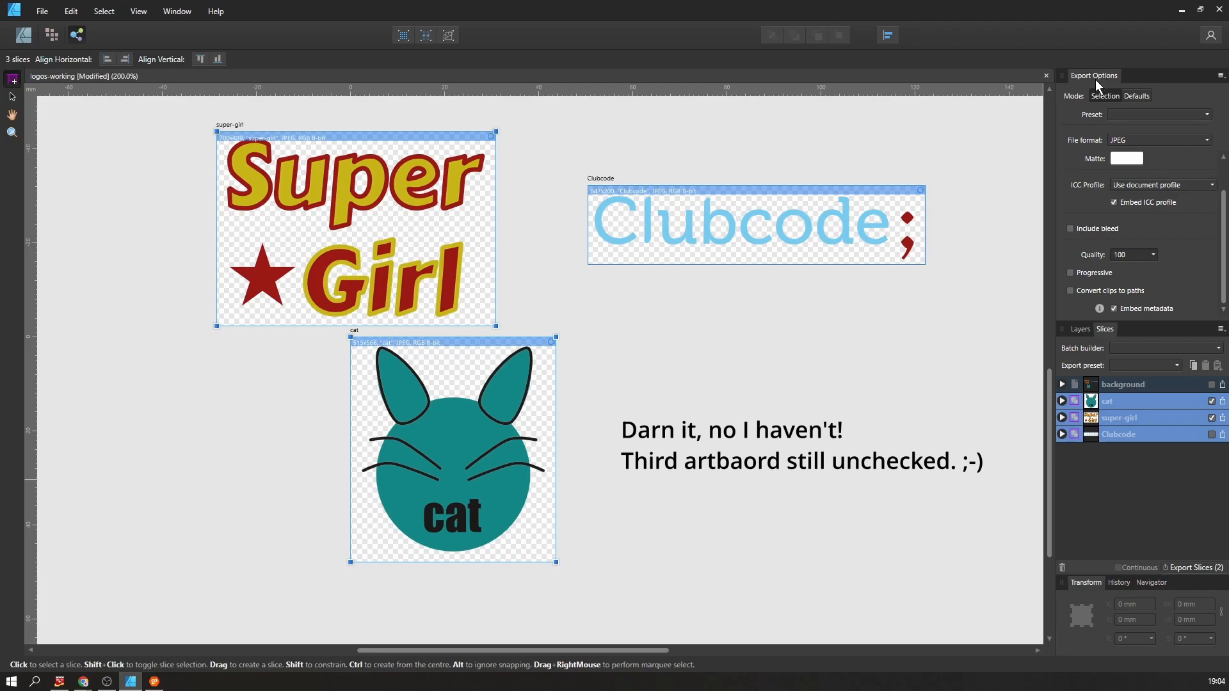
Export the checked cat and super-girl slices to the Desktop folder
click(1185, 567)
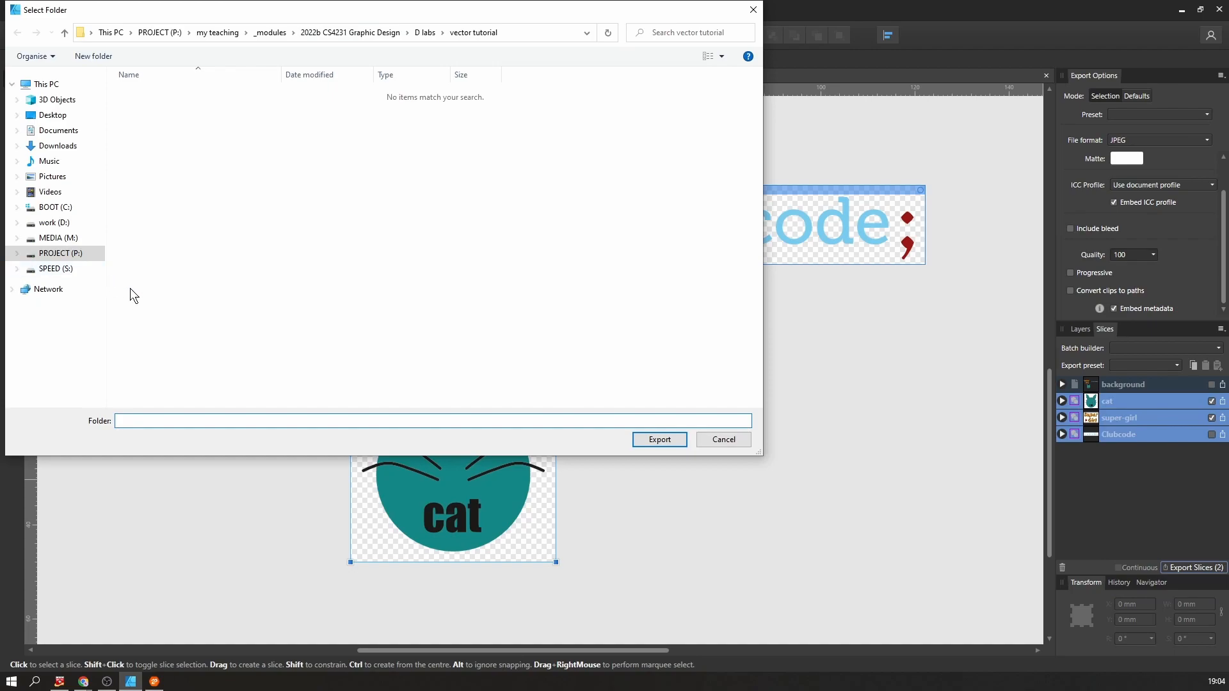
click(48, 119)
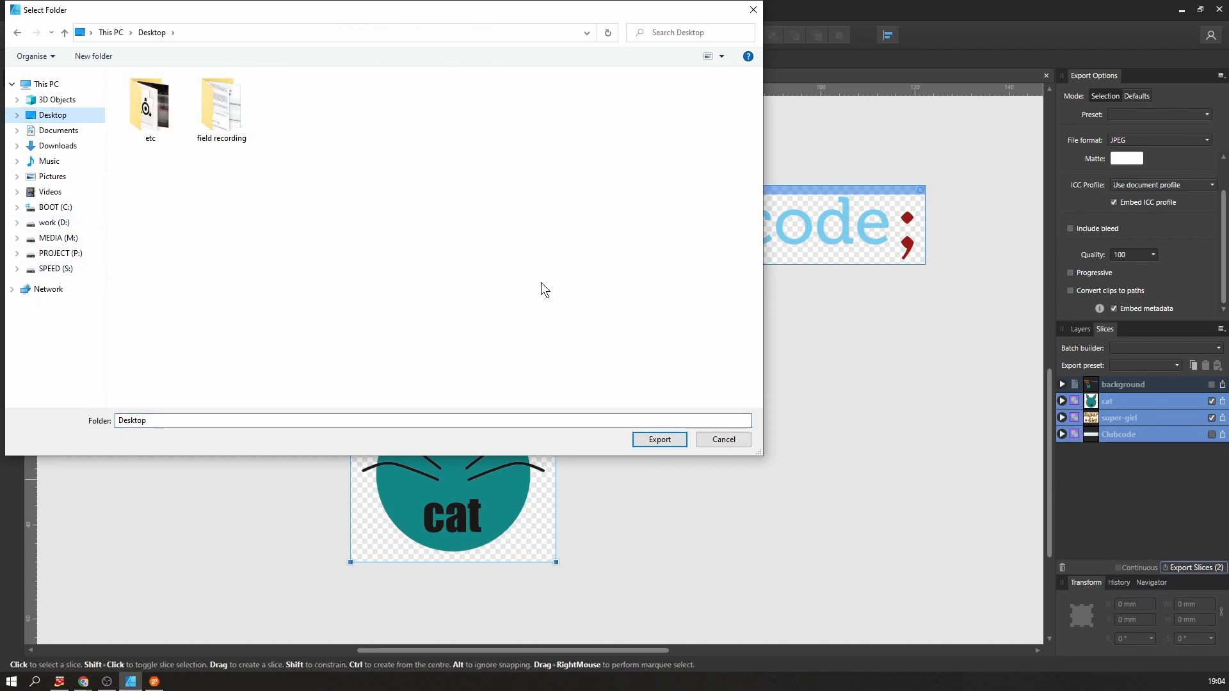
click(657, 442)
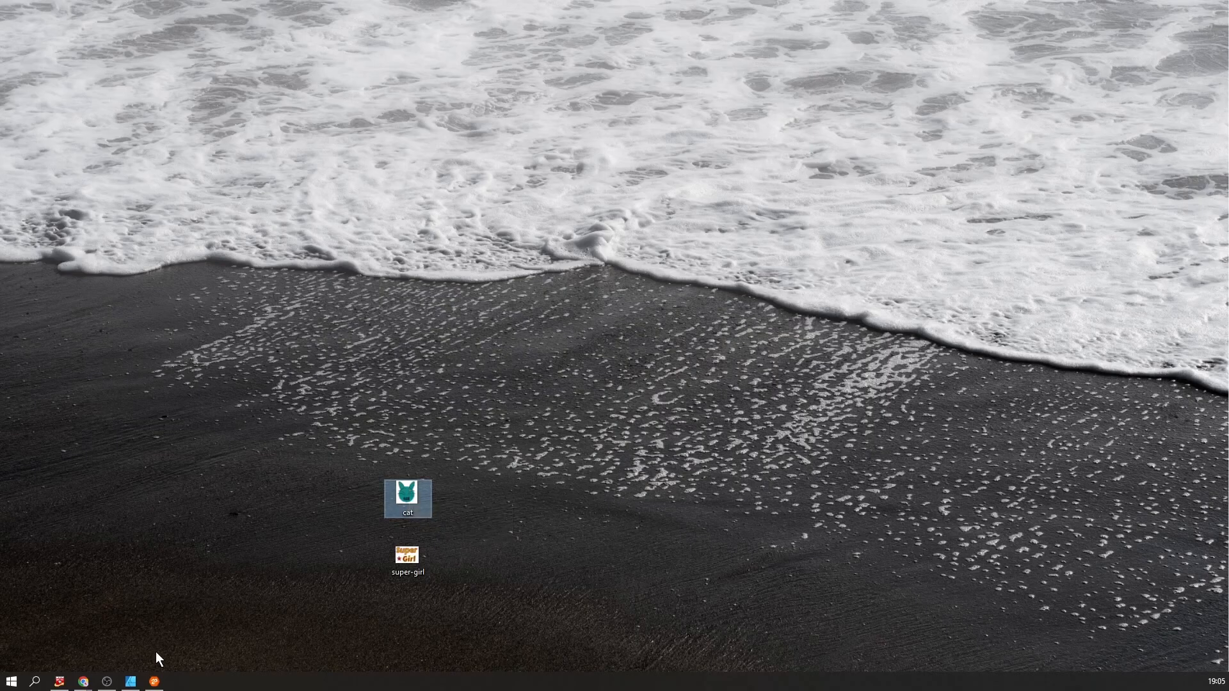
Switch to Flickr in Chrome and look through the profile's About, Photostream and Albums pages
mouse_move(88, 685)
click(148, 621)
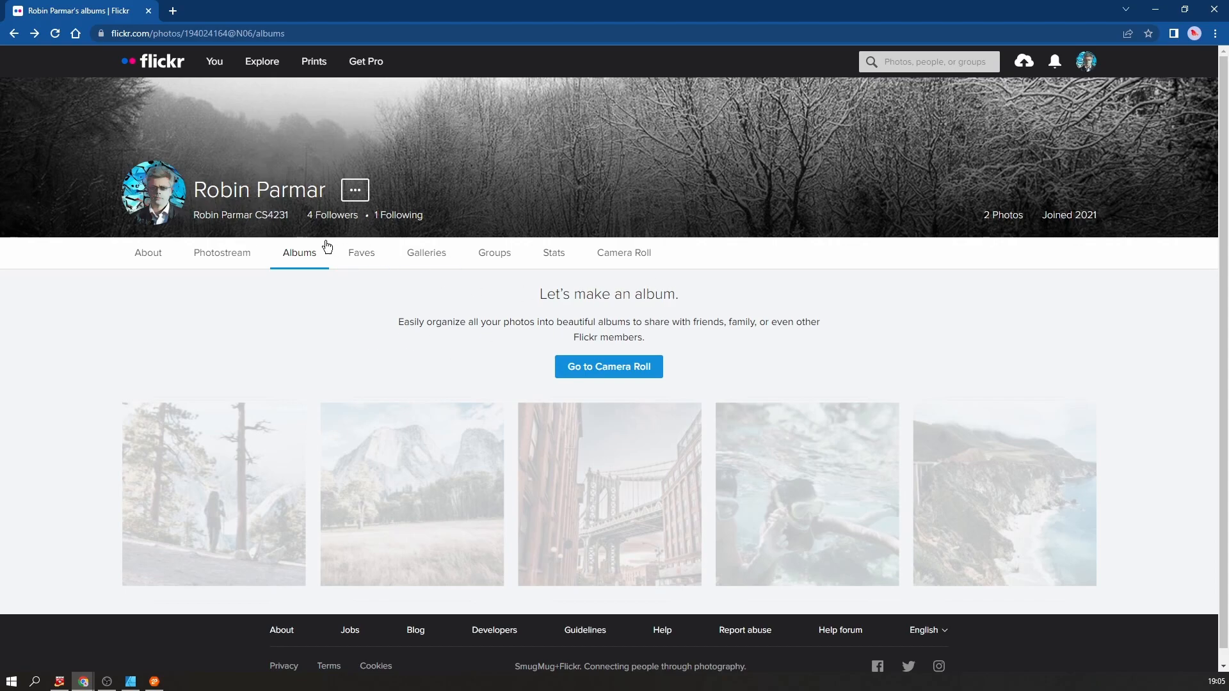
click(154, 267)
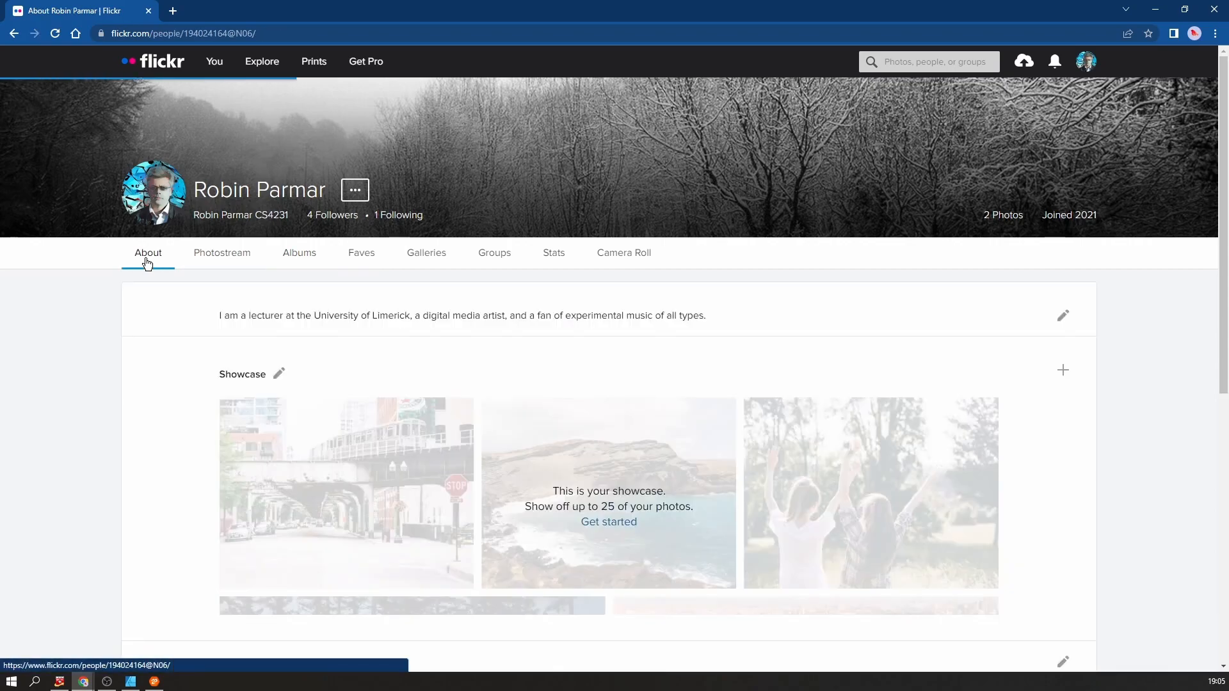
click(226, 257)
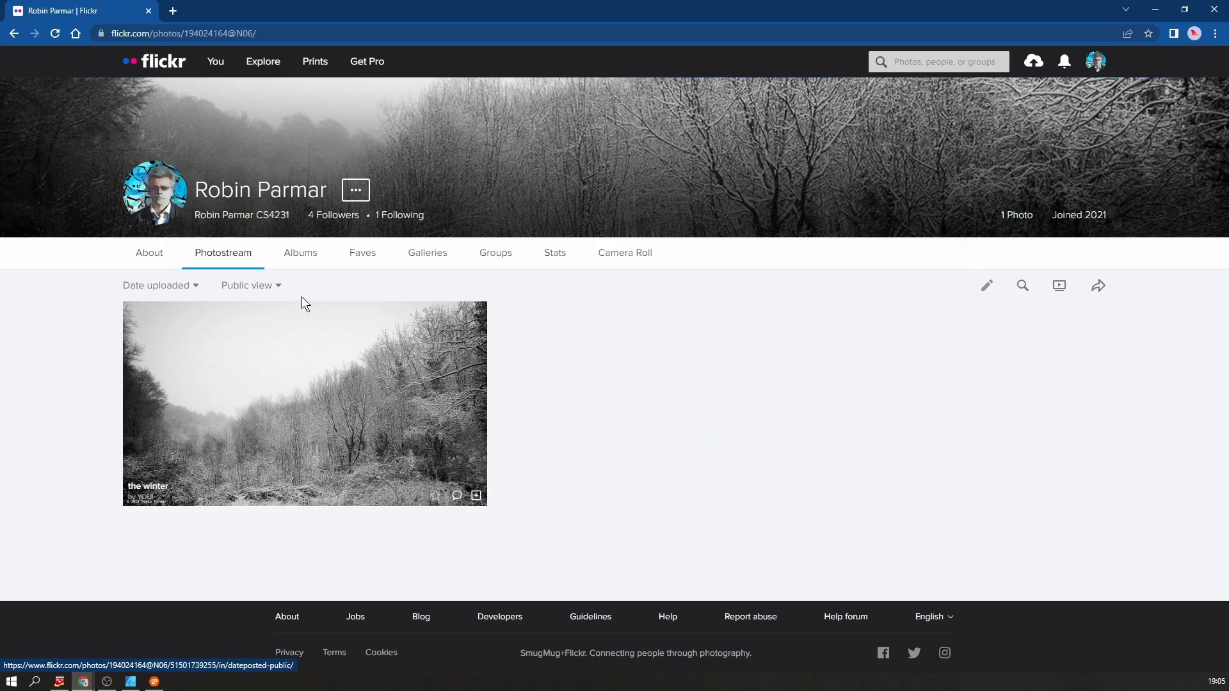
click(291, 258)
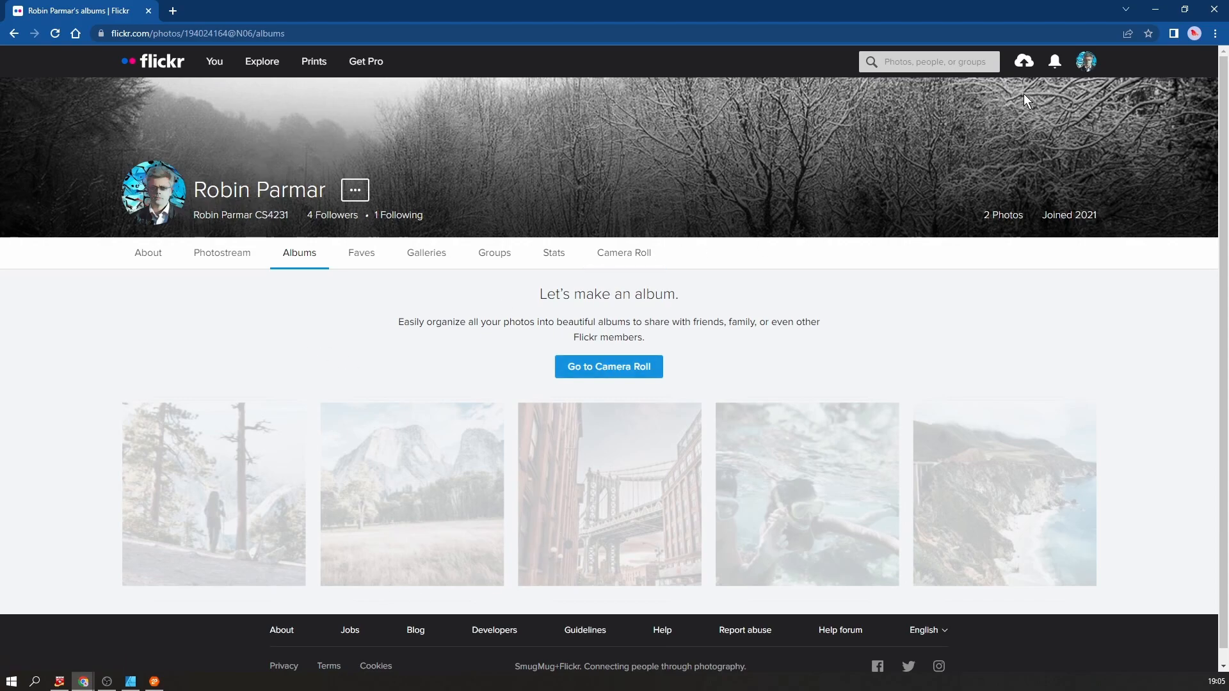
Add the cat and super-girl images from the Desktop to a new Flickr upload
click(1025, 62)
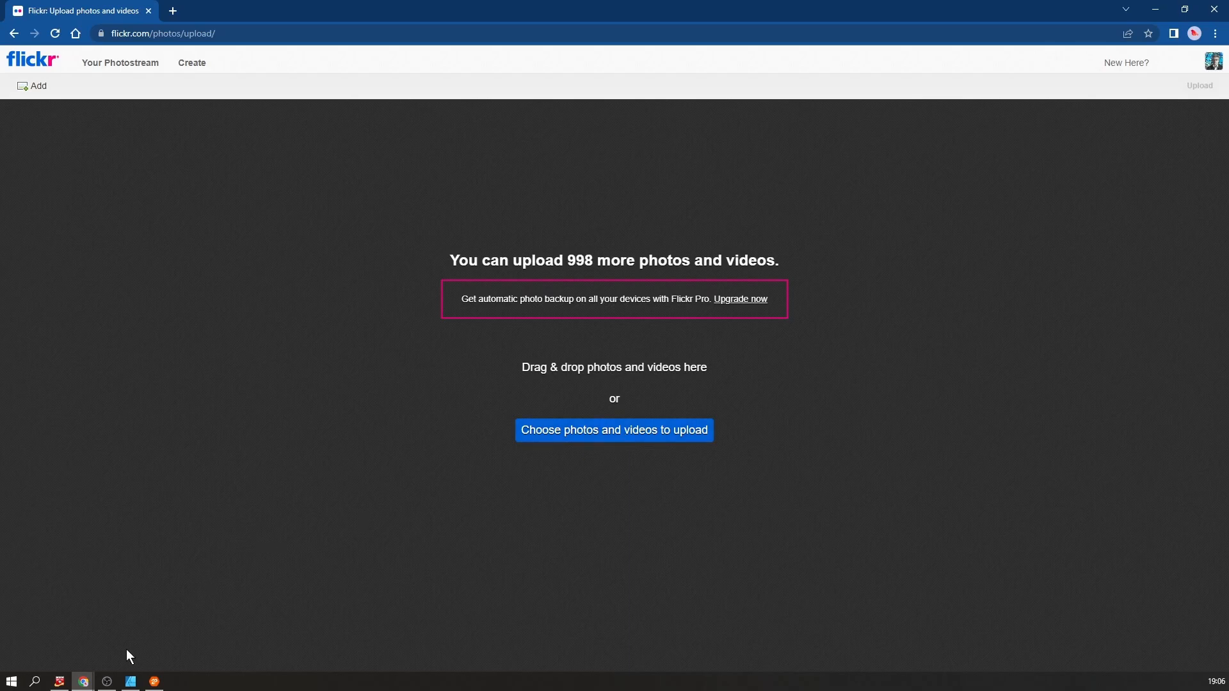
click(607, 433)
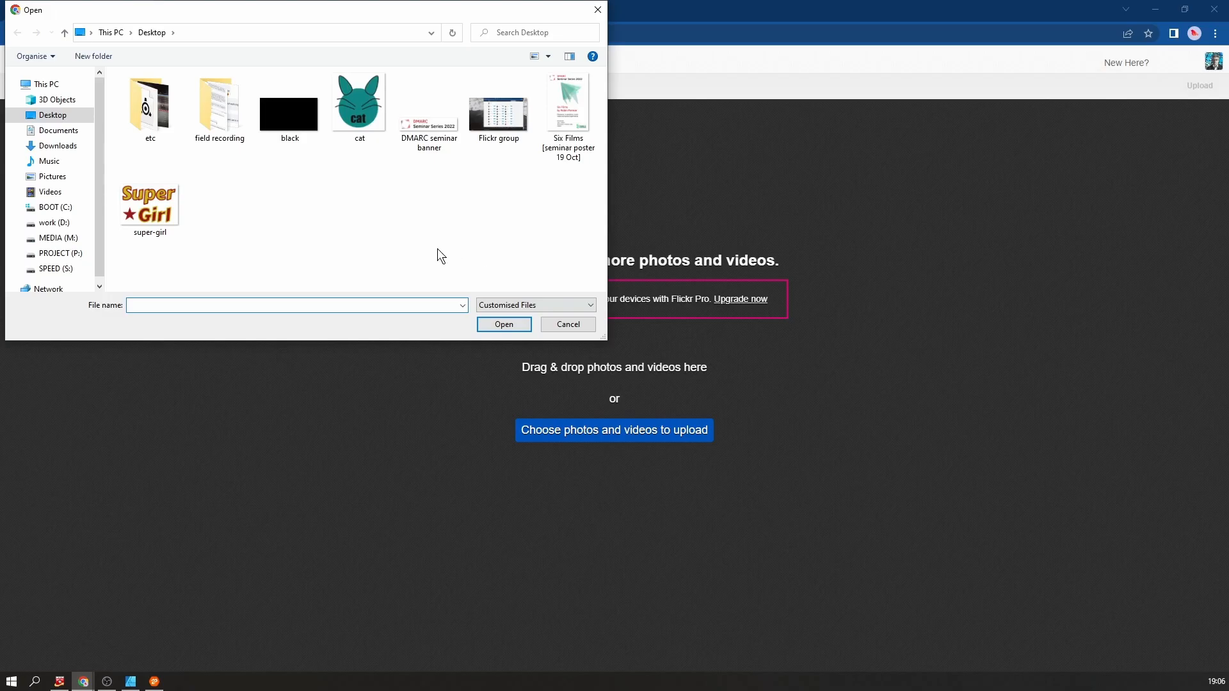
click(357, 109)
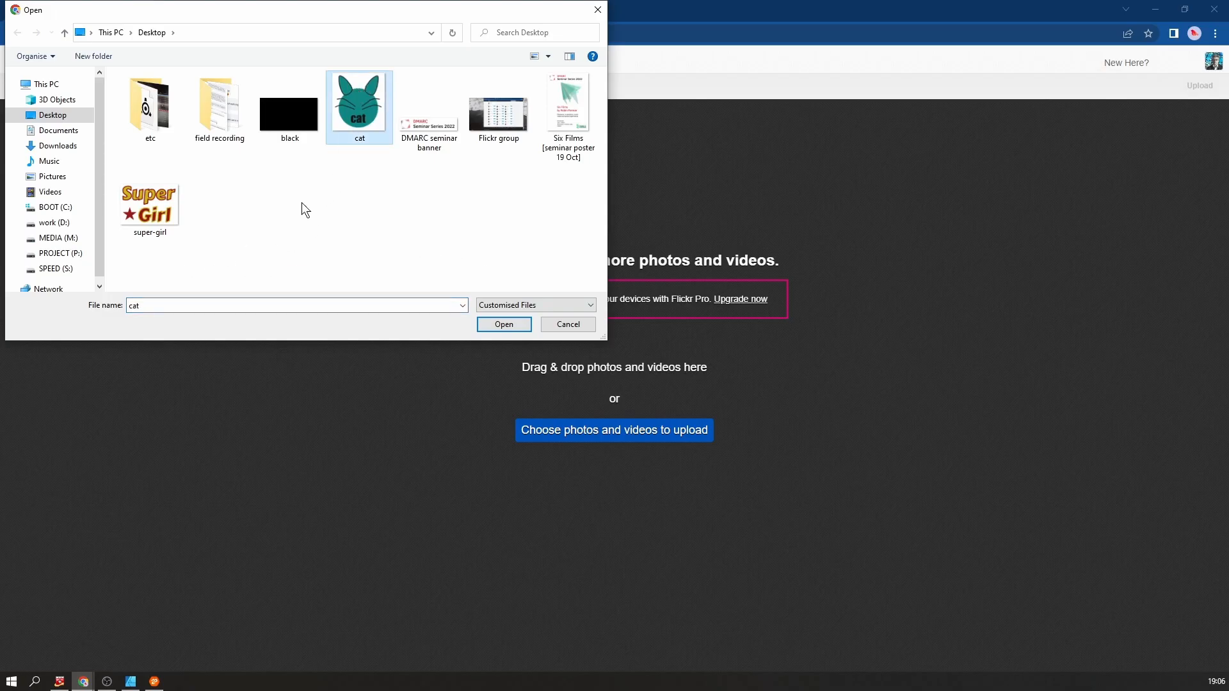
ctrl+click(141, 208)
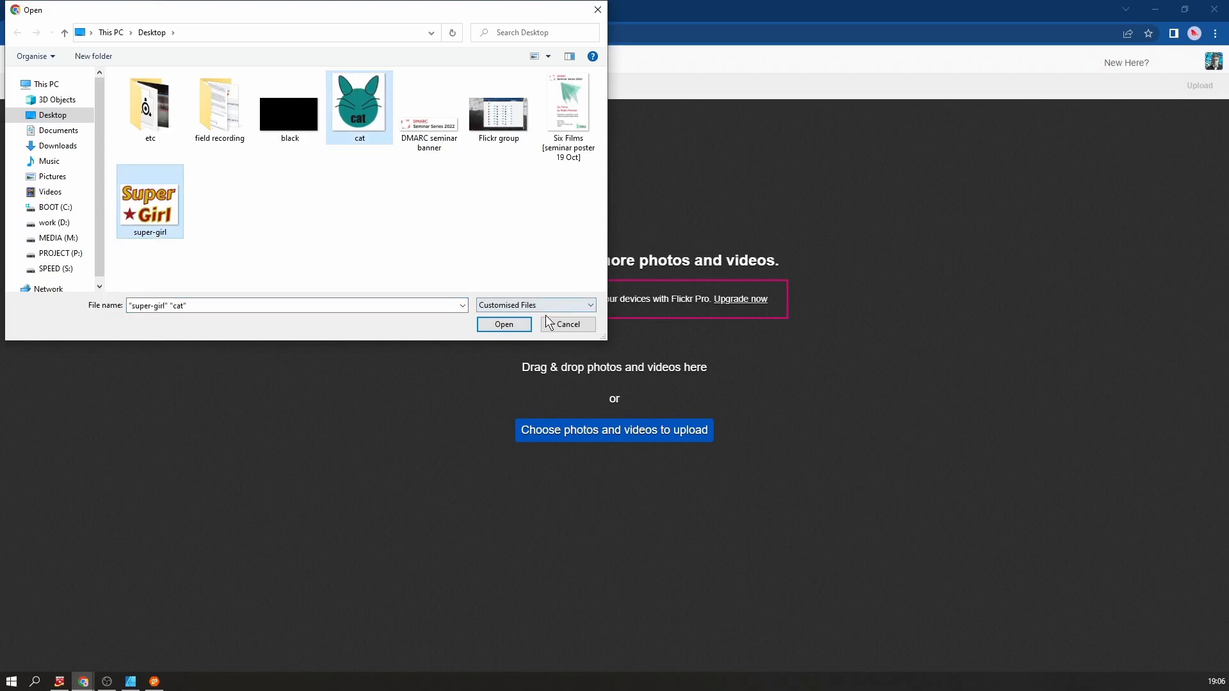
click(504, 324)
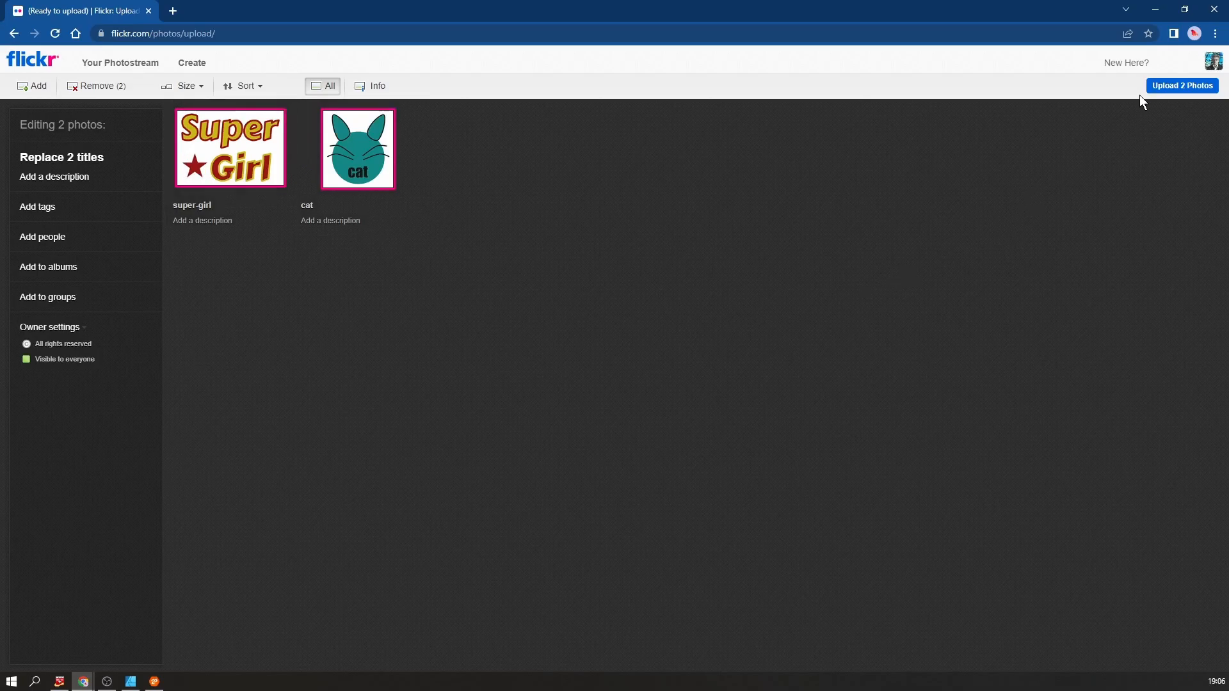
Upload both images as public and continue to the photostream
click(1178, 88)
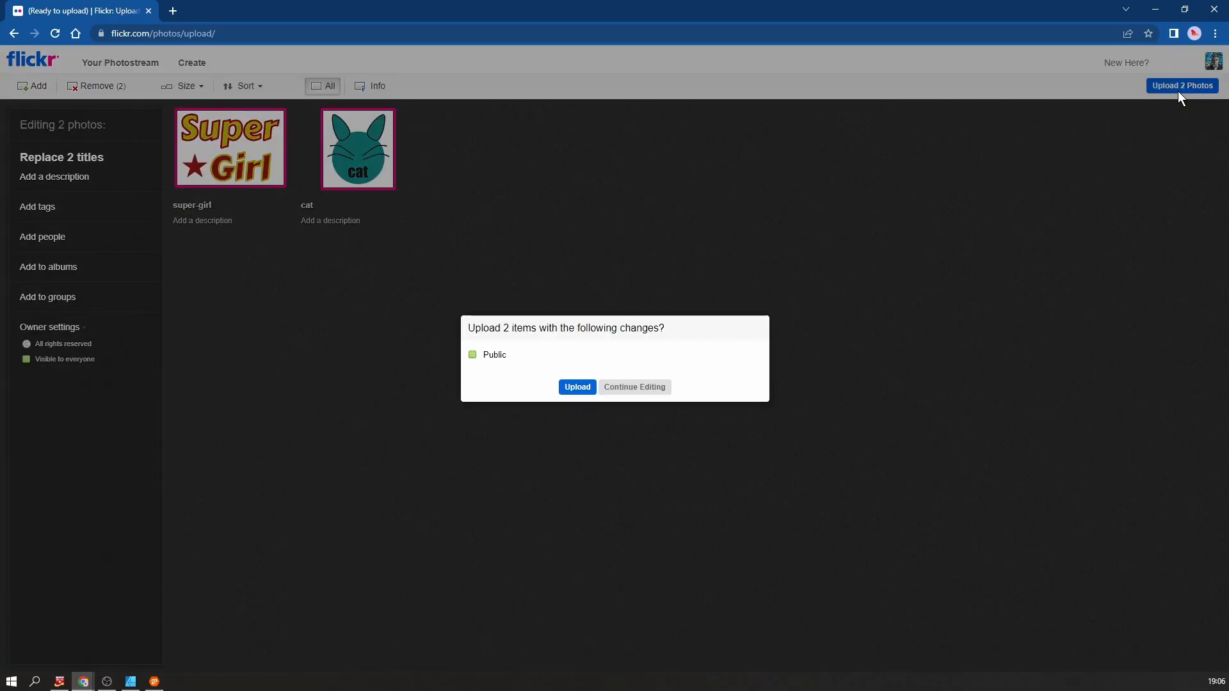
click(579, 387)
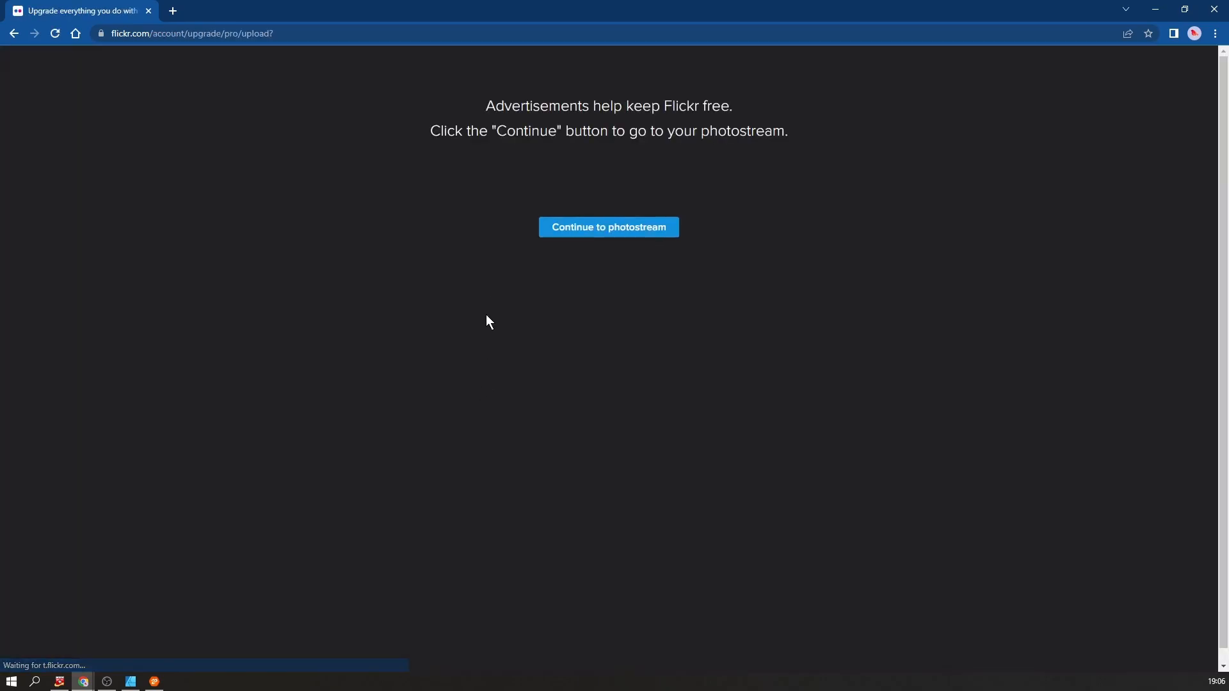
click(601, 291)
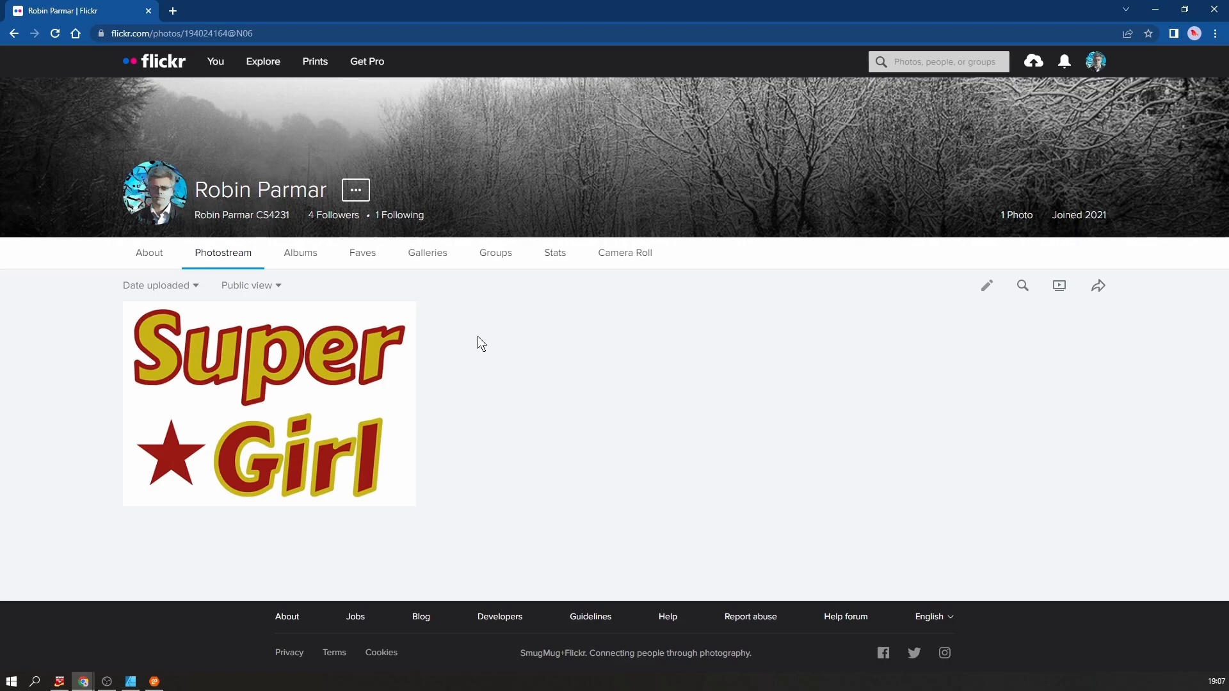
Select all October 20, 2022 photos in the Camera Roll and start adding them to an album
click(278, 286)
click(291, 263)
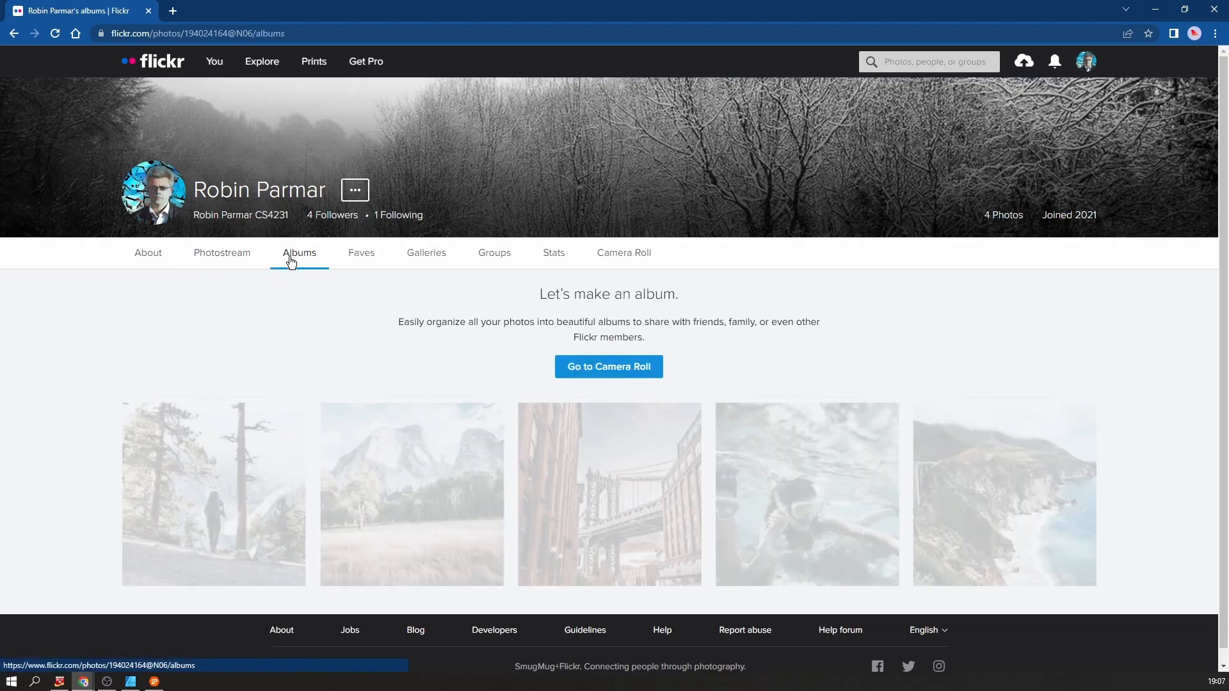
click(588, 369)
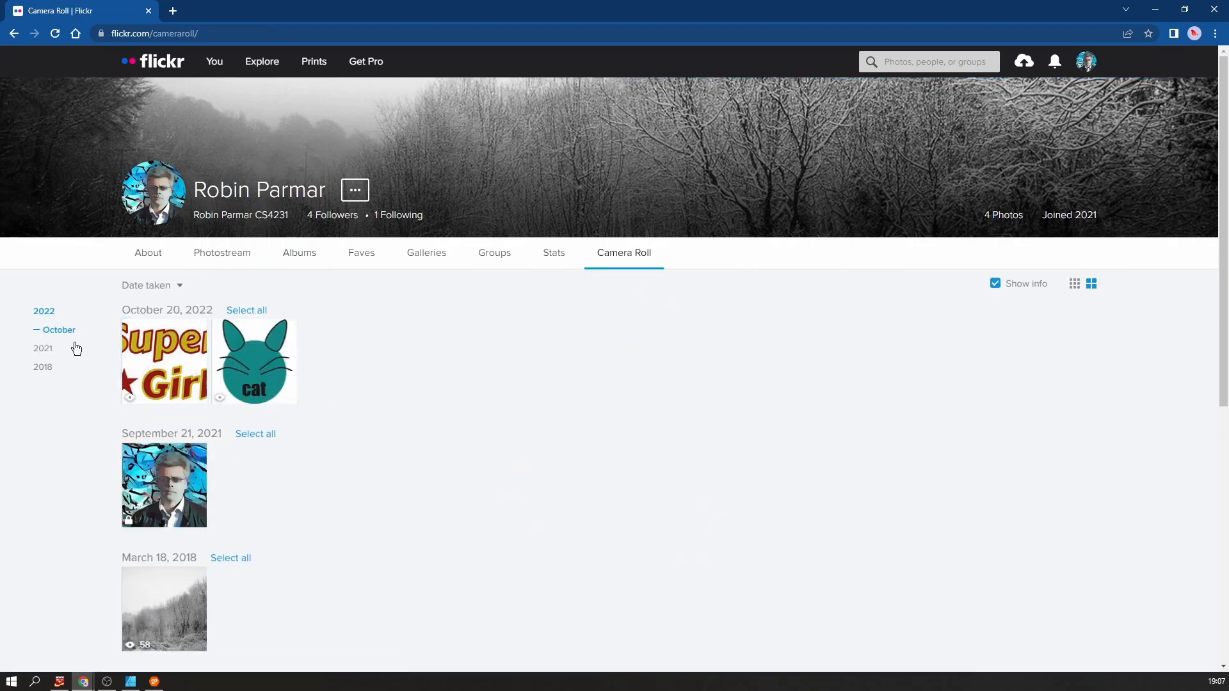
click(249, 312)
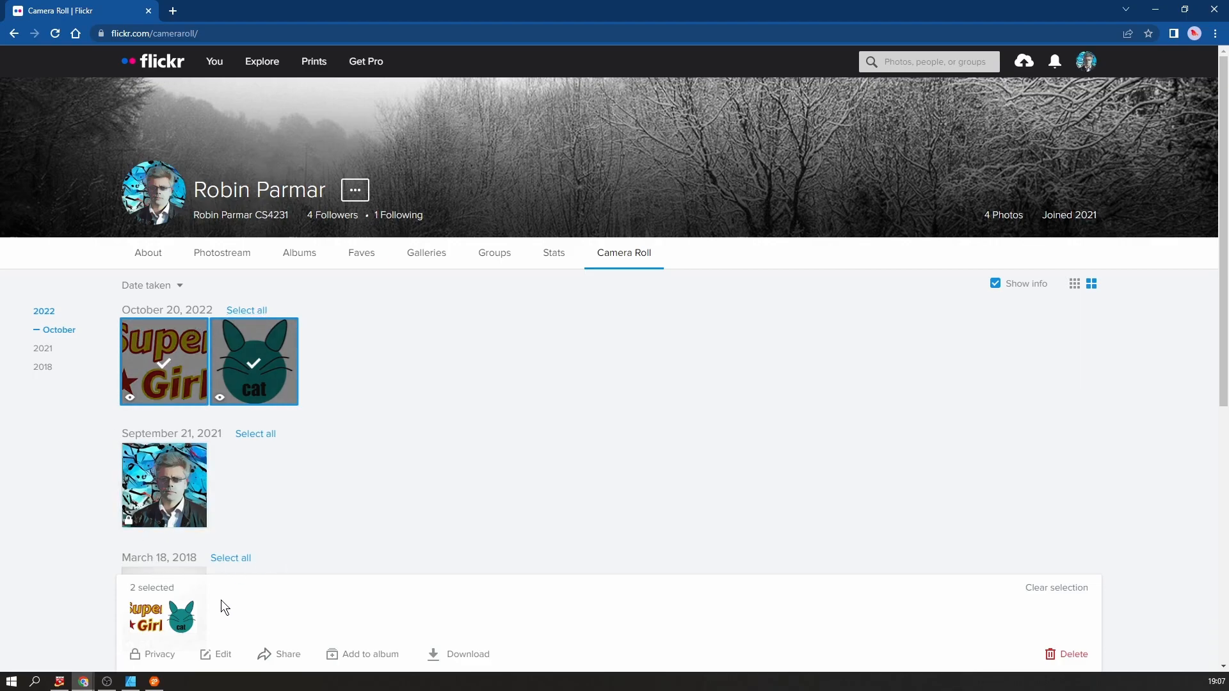
click(352, 656)
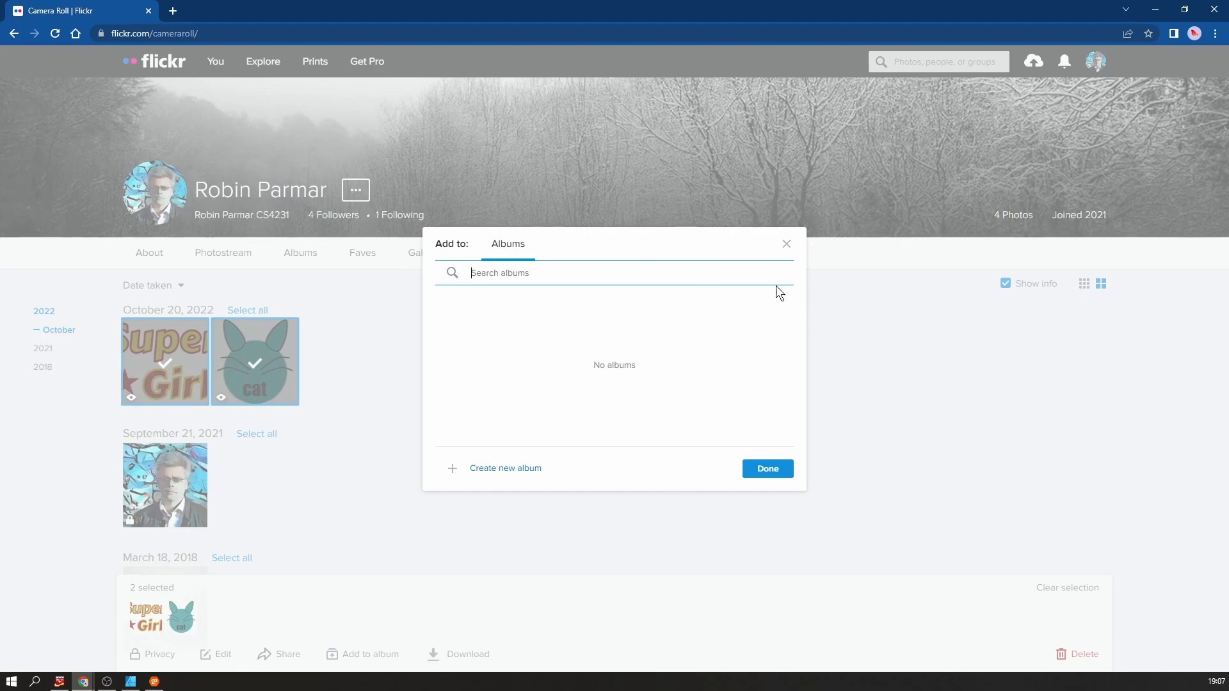
Create a new album named Logotypes with the description "Assignment 2" for the selected photos
click(510, 473)
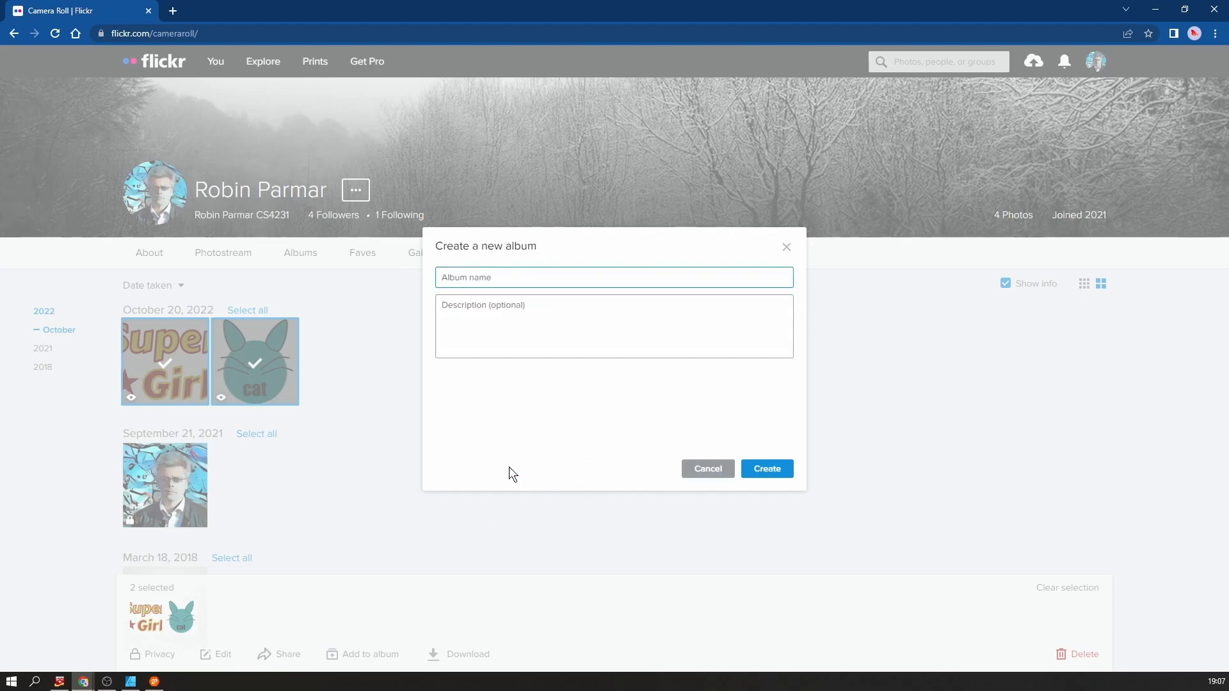
text(Logotypes)
click(585, 303)
text(Assignment 2)
click(766, 470)
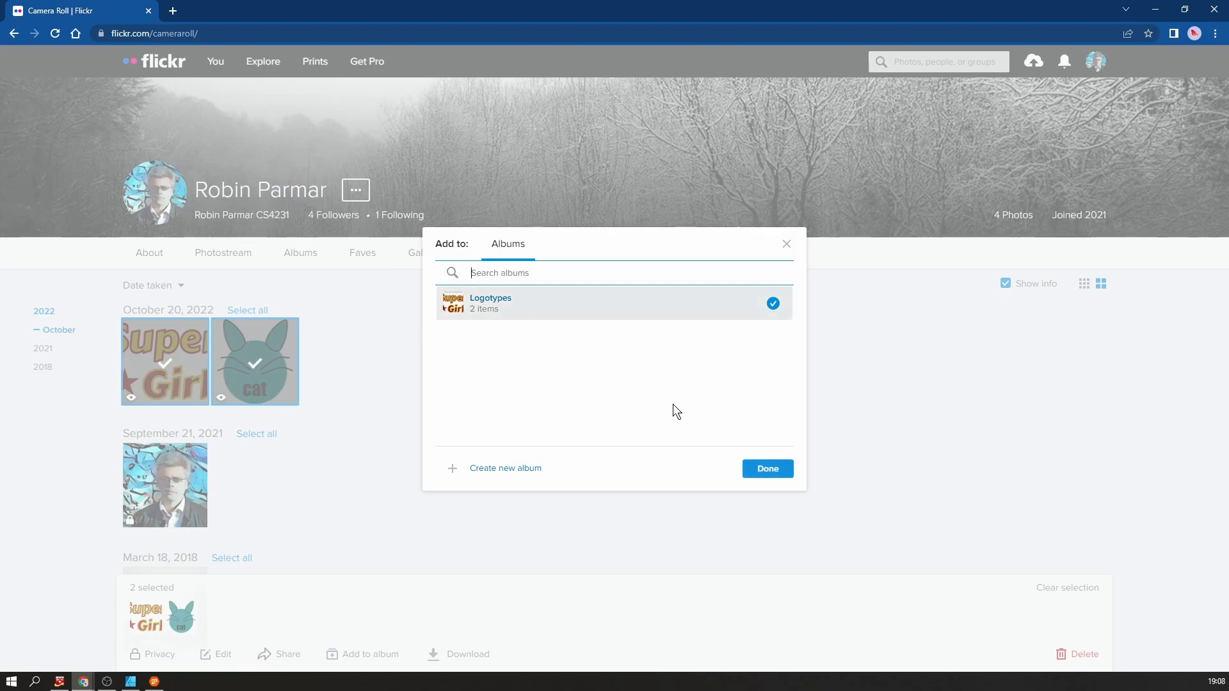
click(766, 469)
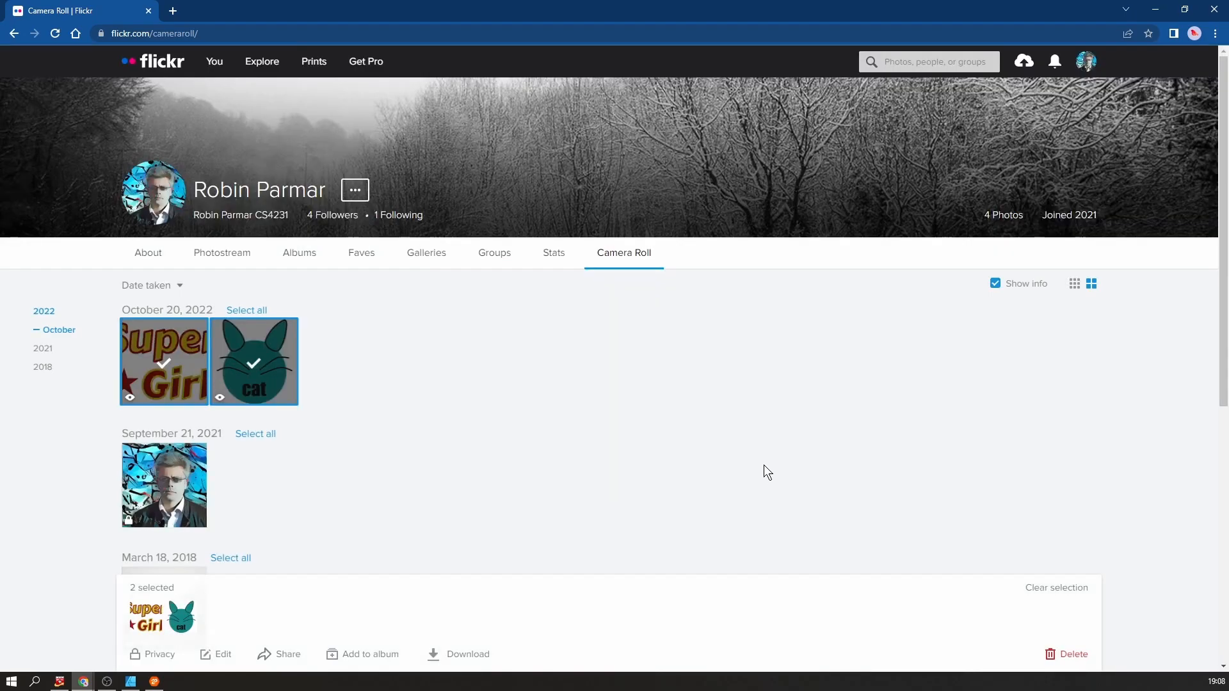
Review the Logotypes album and the albums list, ending with the album open
click(293, 254)
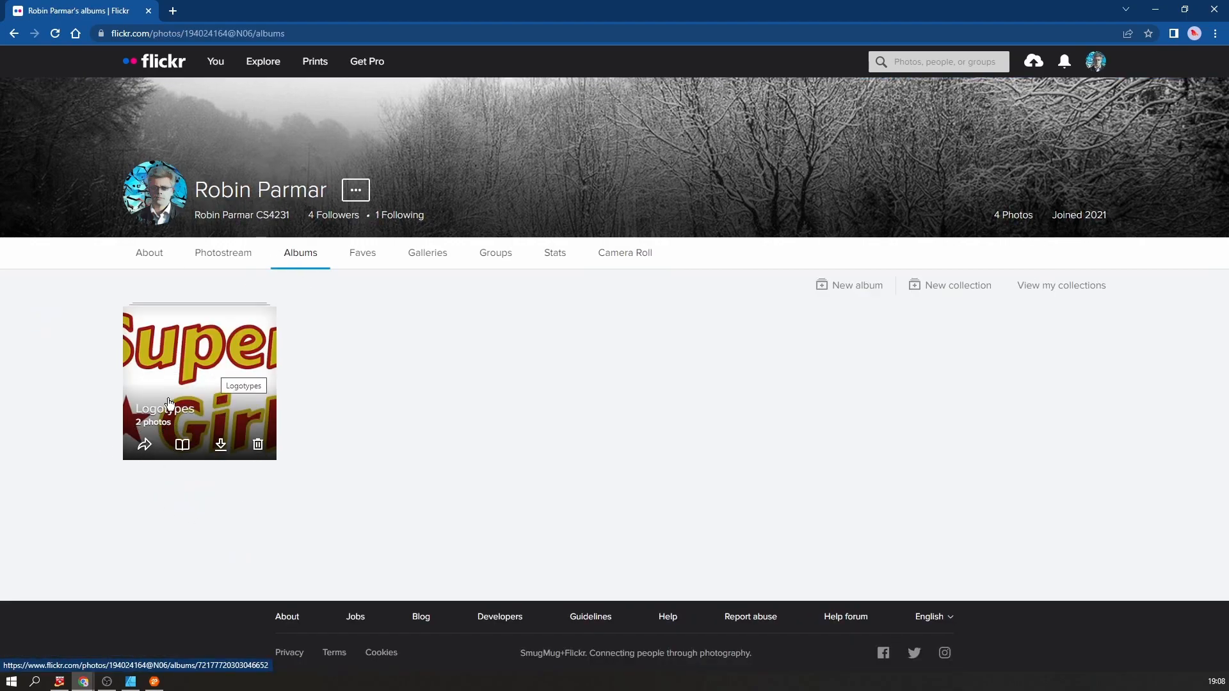
click(203, 382)
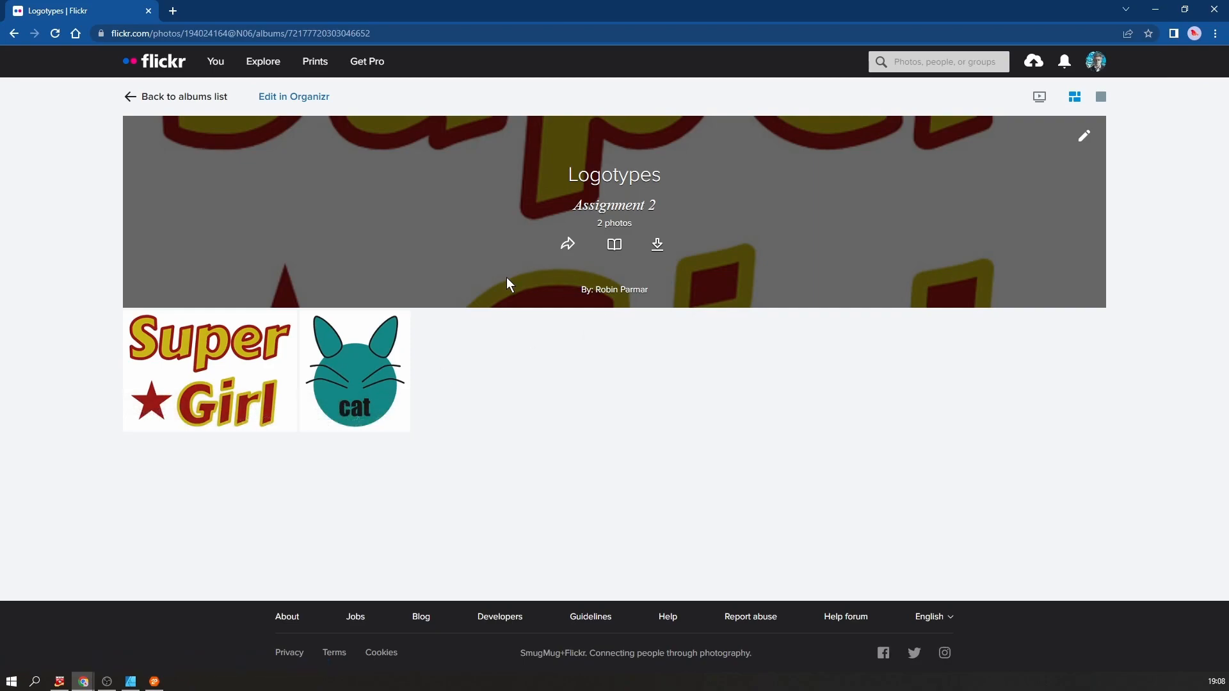
click(192, 99)
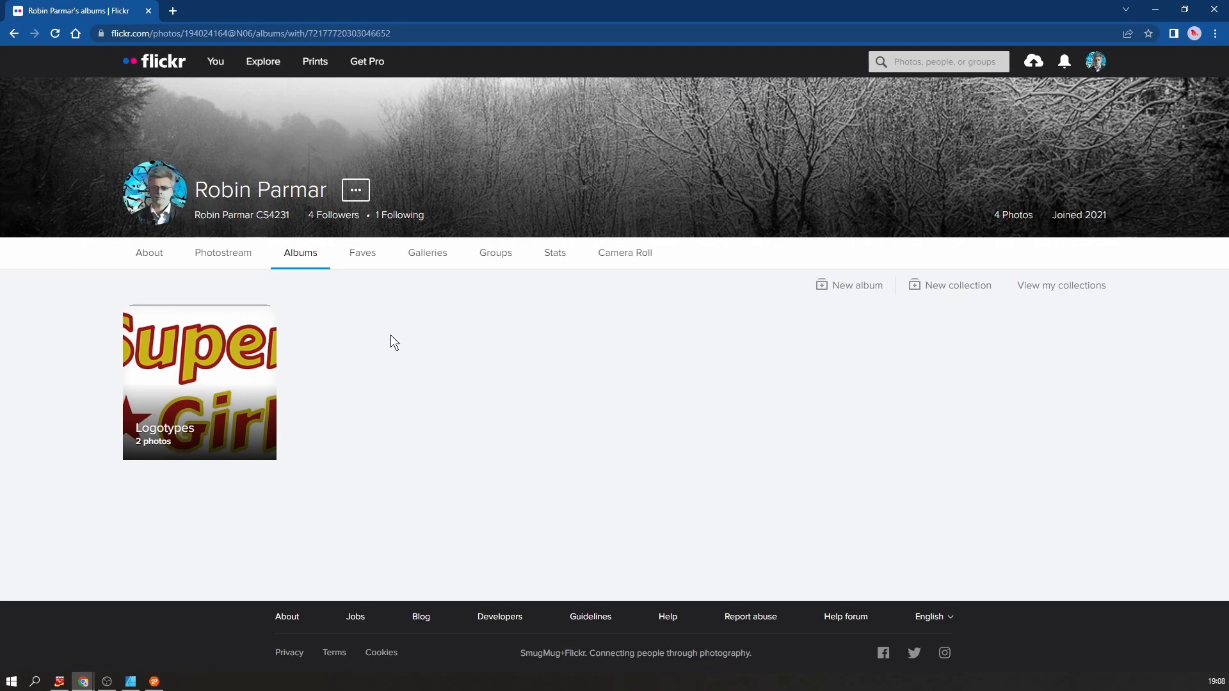
click(212, 379)
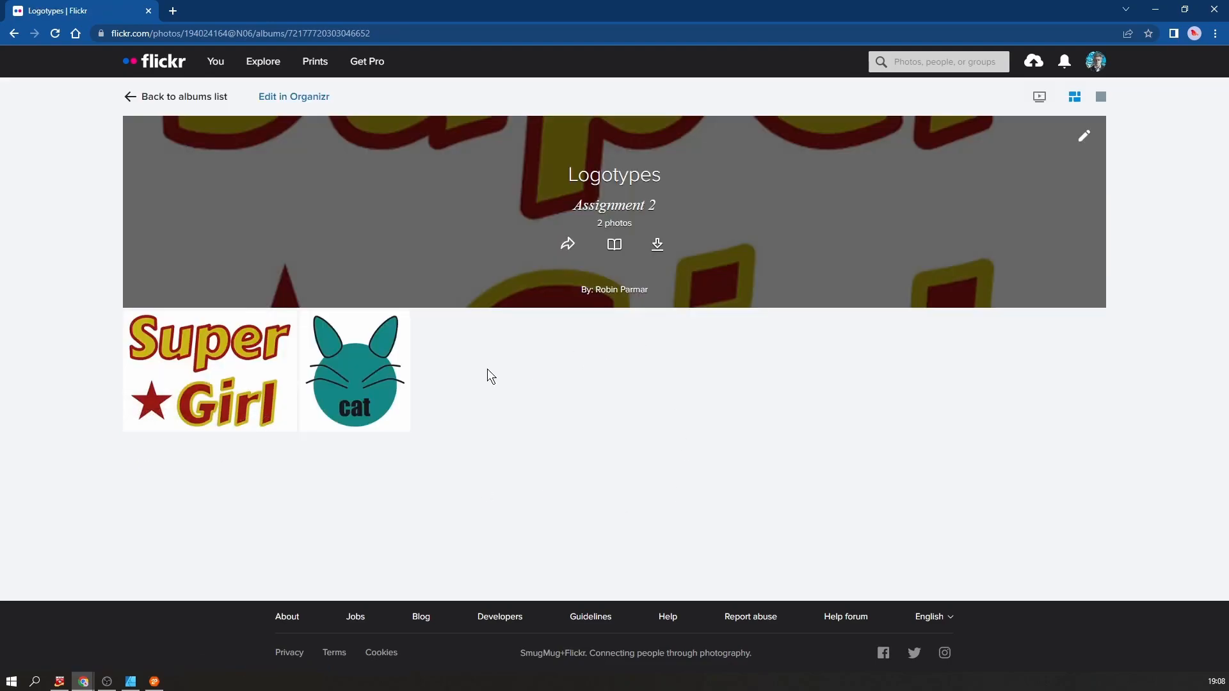
Open the cat photo from the album, title it "cat logotype" and add the description "my first logo"
click(356, 359)
scroll(368, 388, down, 2)
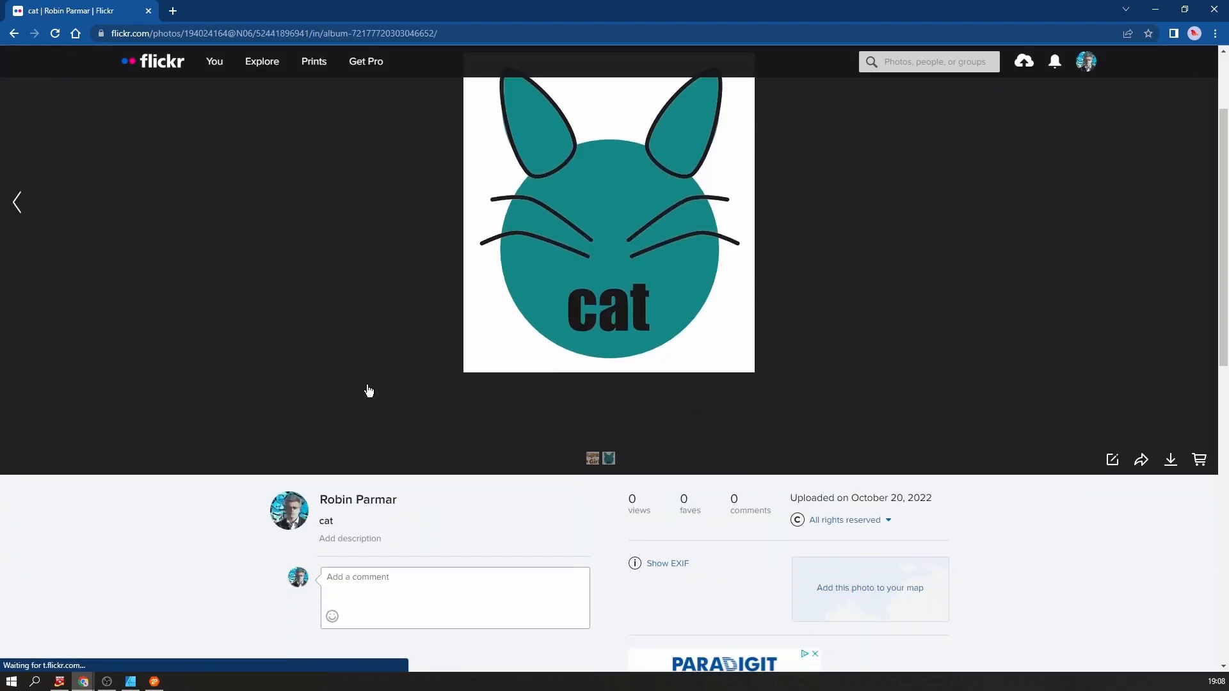
scroll(369, 391, down, 7)
scroll(368, 391, up, 6)
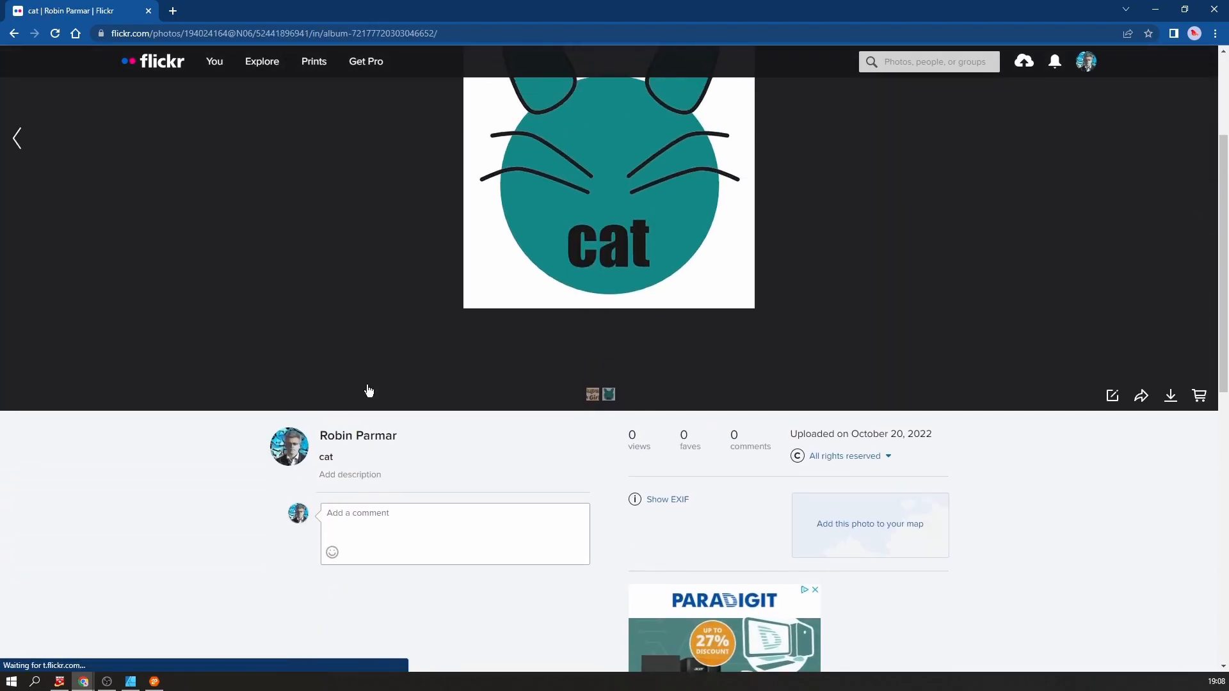
click(370, 472)
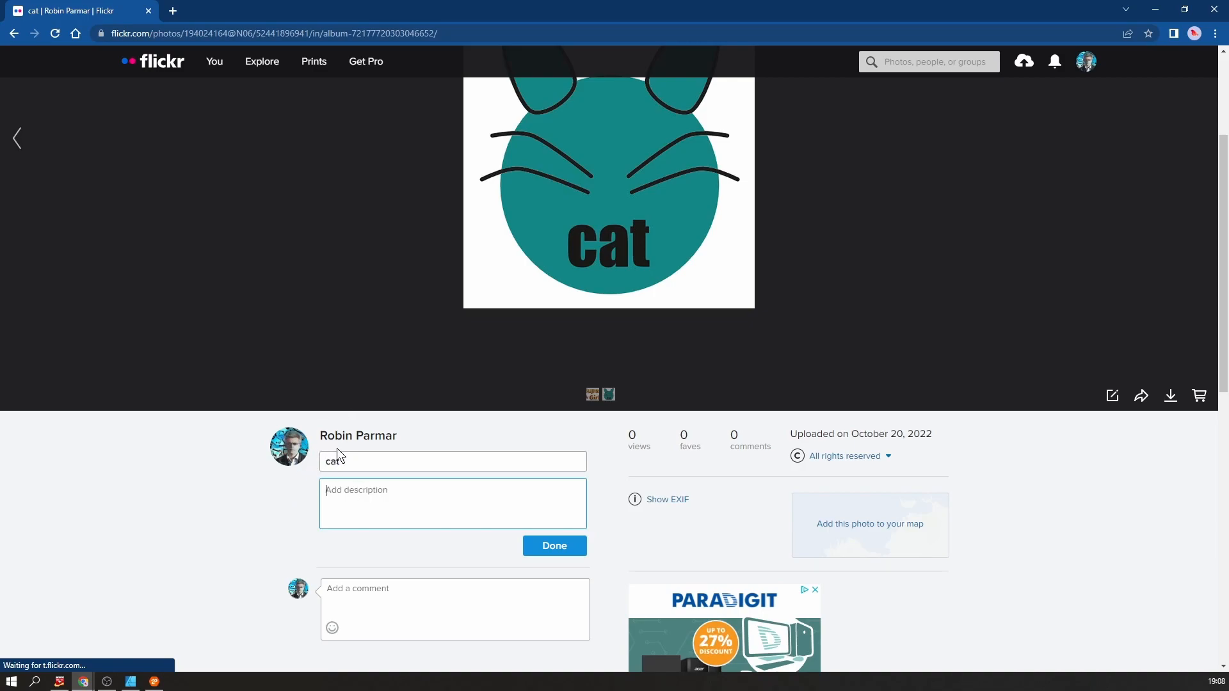
click(353, 460)
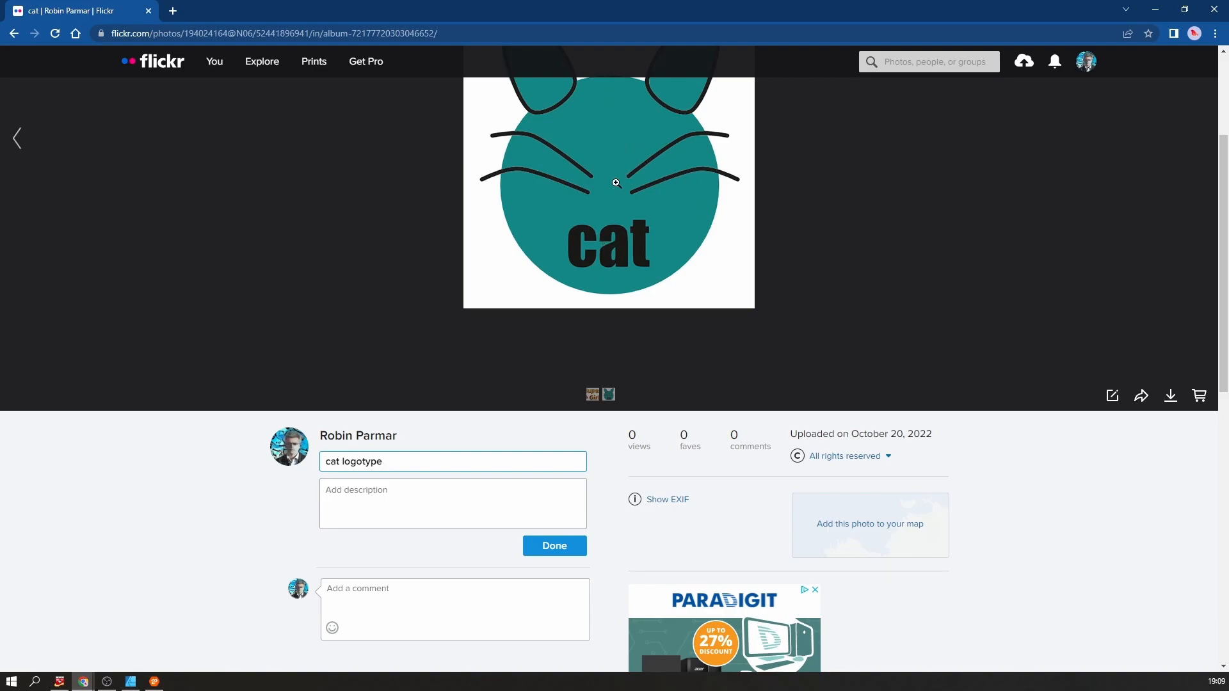
click(408, 495)
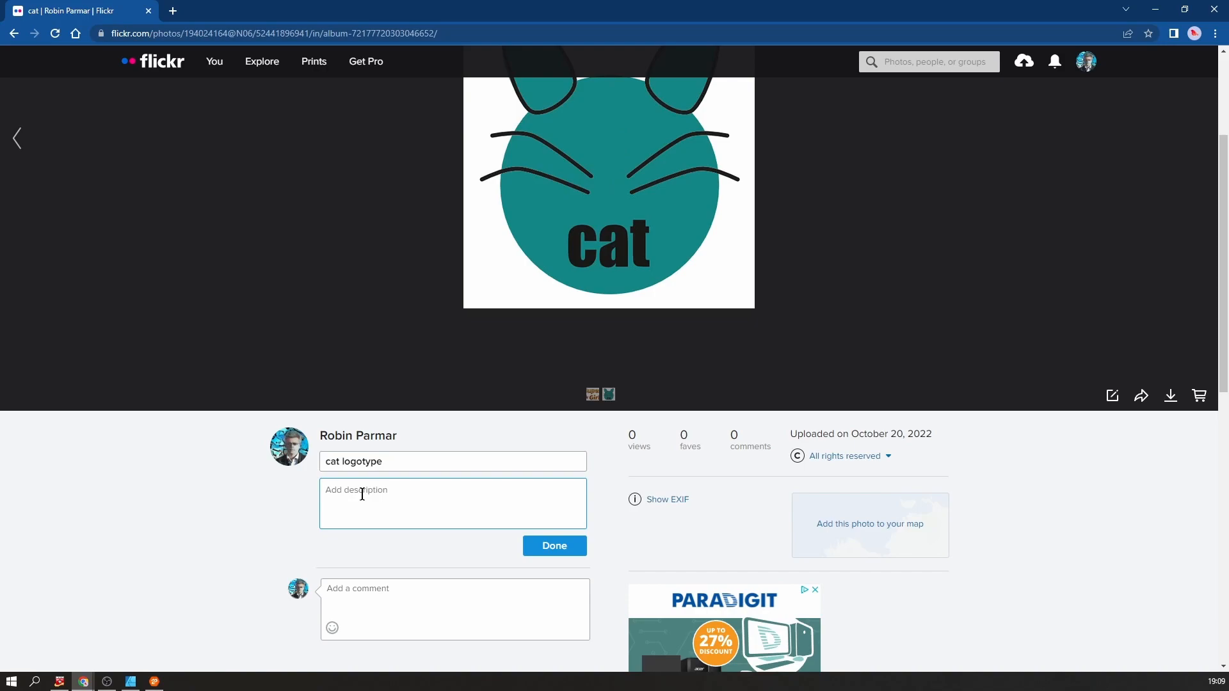
text(my first logo)
click(566, 546)
click(407, 526)
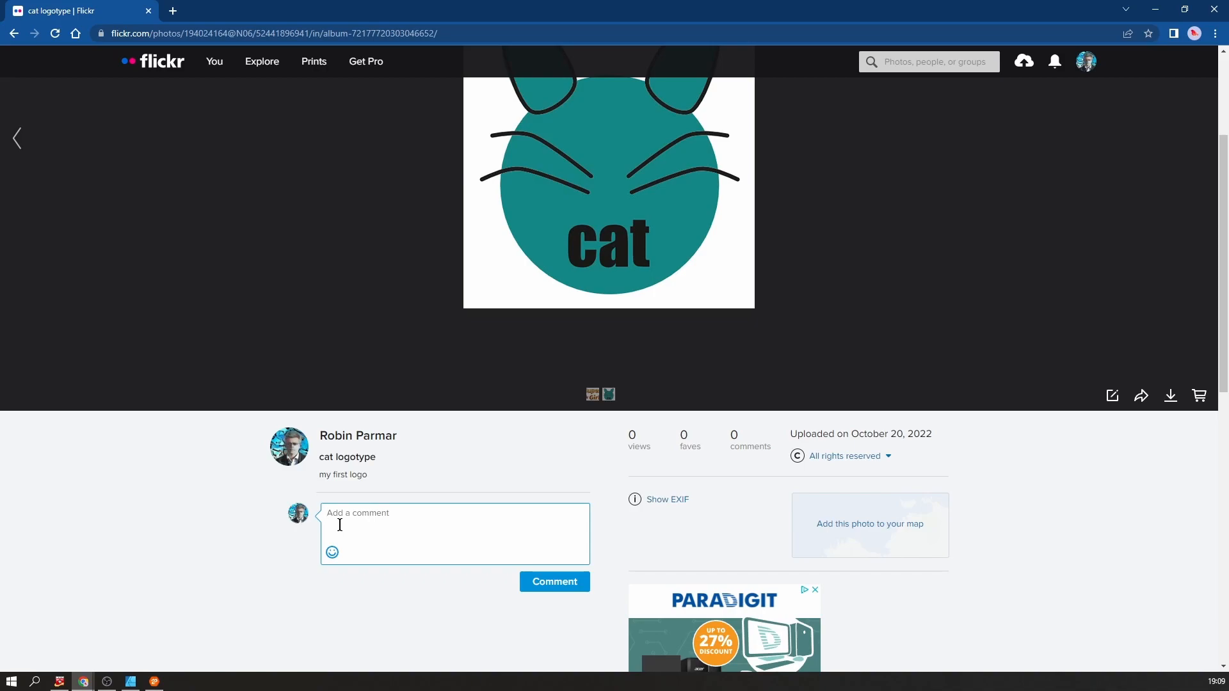
click(223, 490)
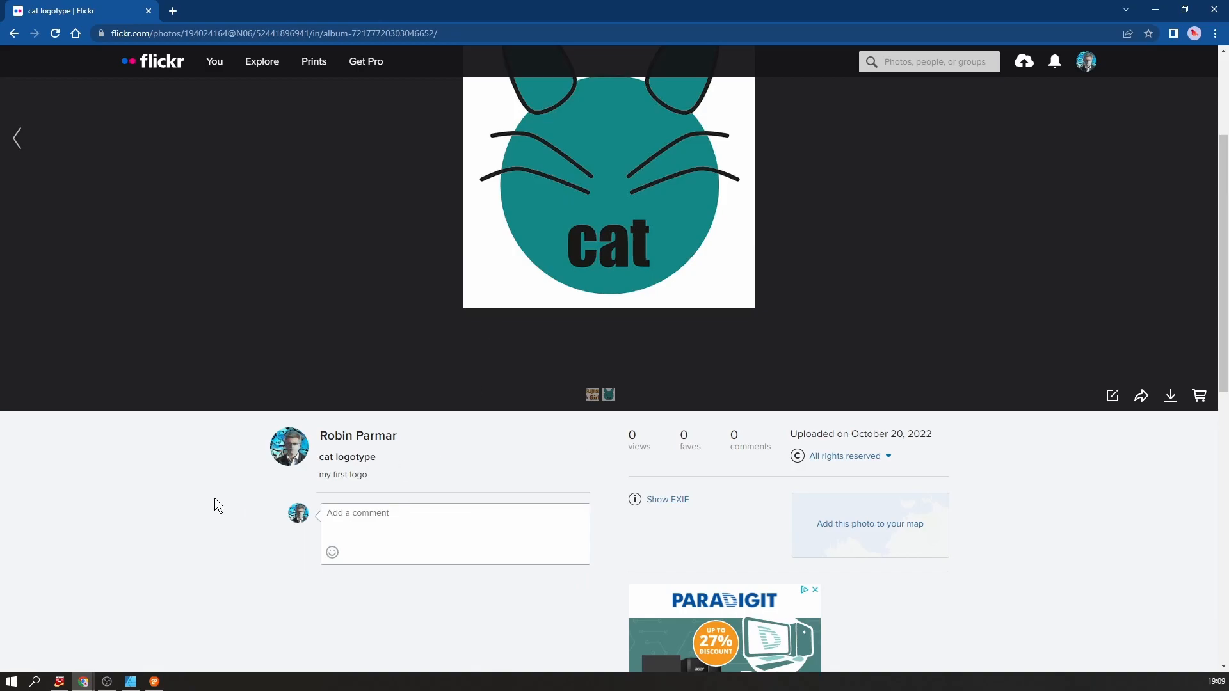
Open the Logotypes album for editing in the Organize view's albums and collections
scroll(624, 537, up, 3)
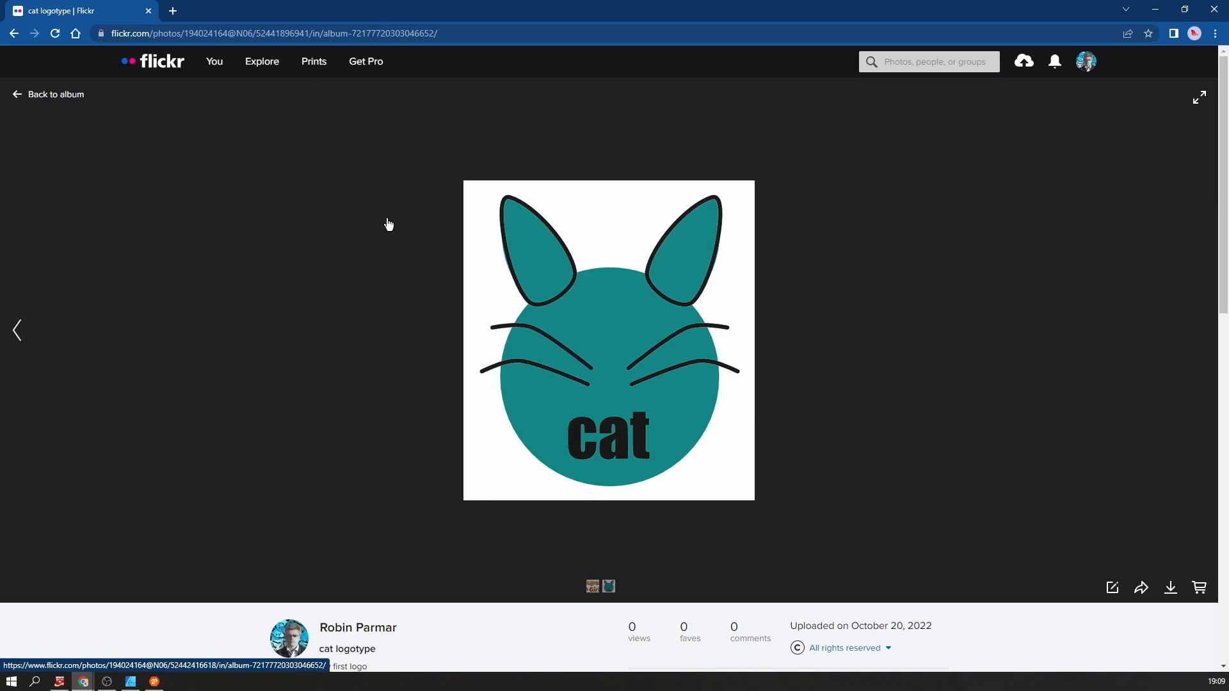
mouse_move(212, 64)
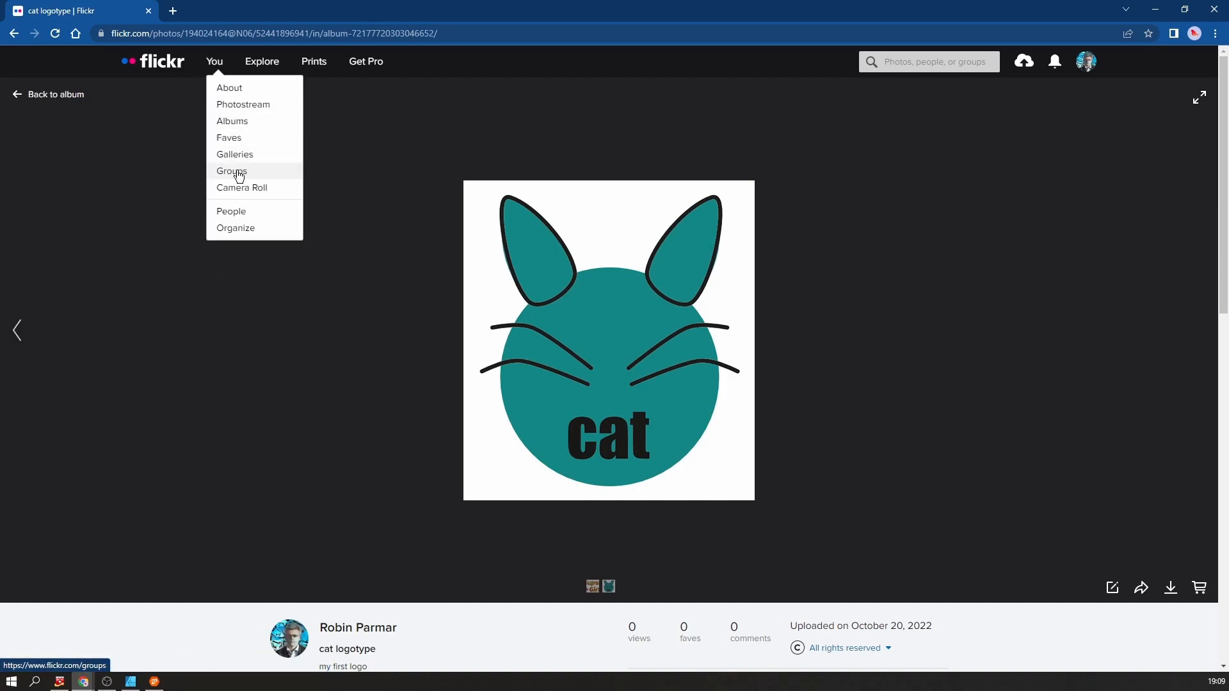
click(236, 229)
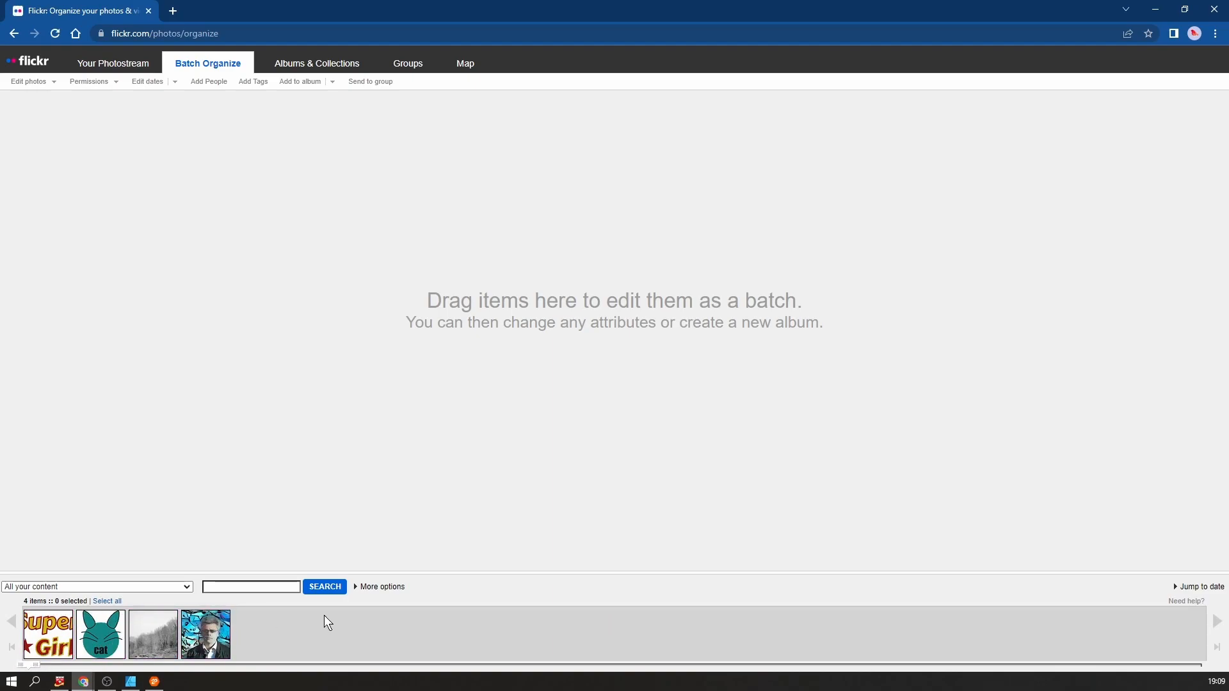
click(307, 64)
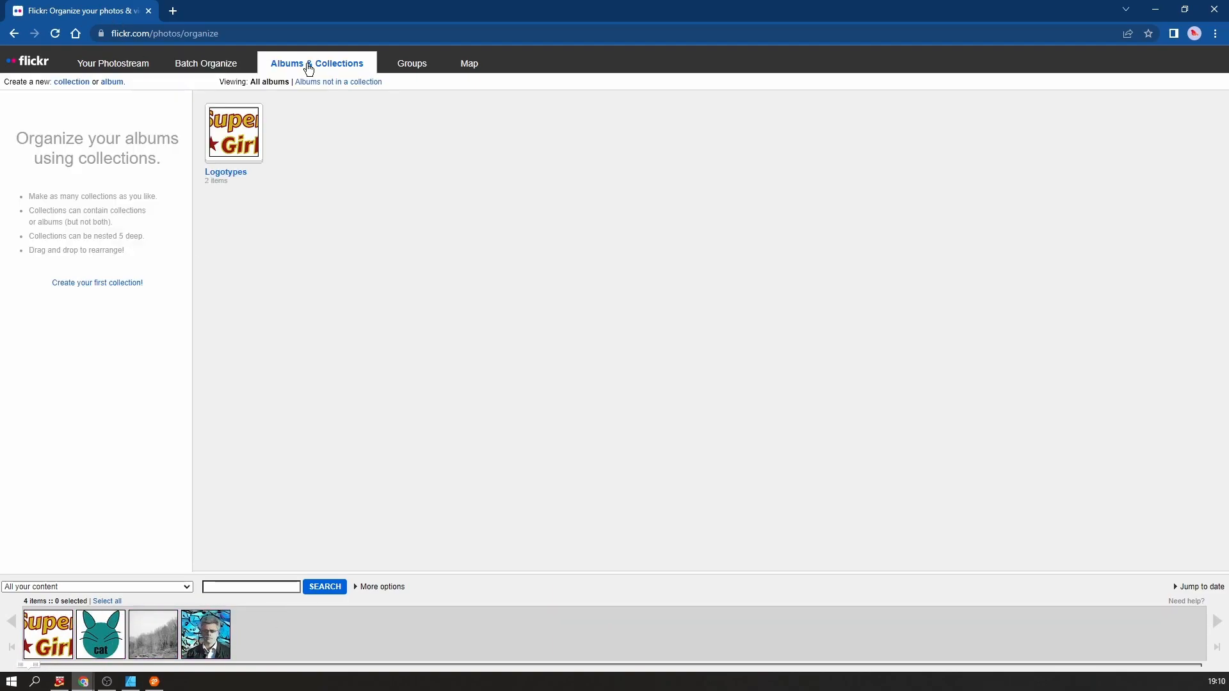
double_click(229, 142)
click(88, 185)
click(96, 161)
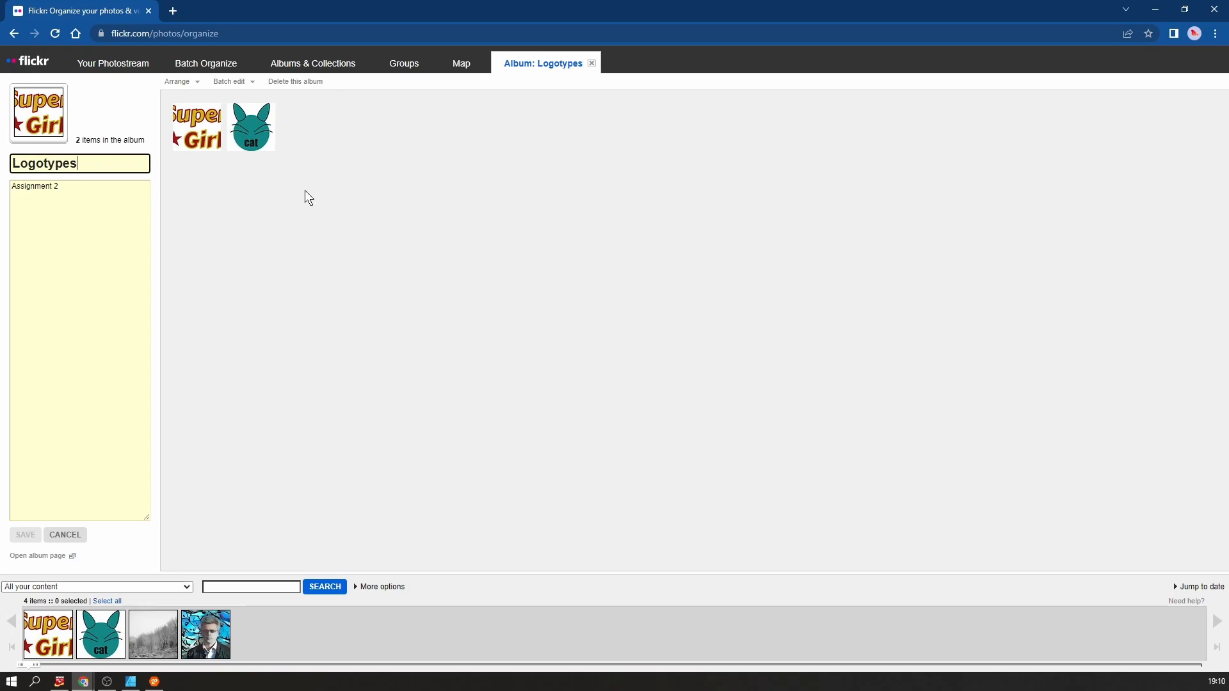
Place the cat logo before the Super Girl logo in the album, save the new order and leave the Organize view
drag(154, 637, 295, 334)
drag(205, 635, 259, 324)
drag(203, 132, 253, 130)
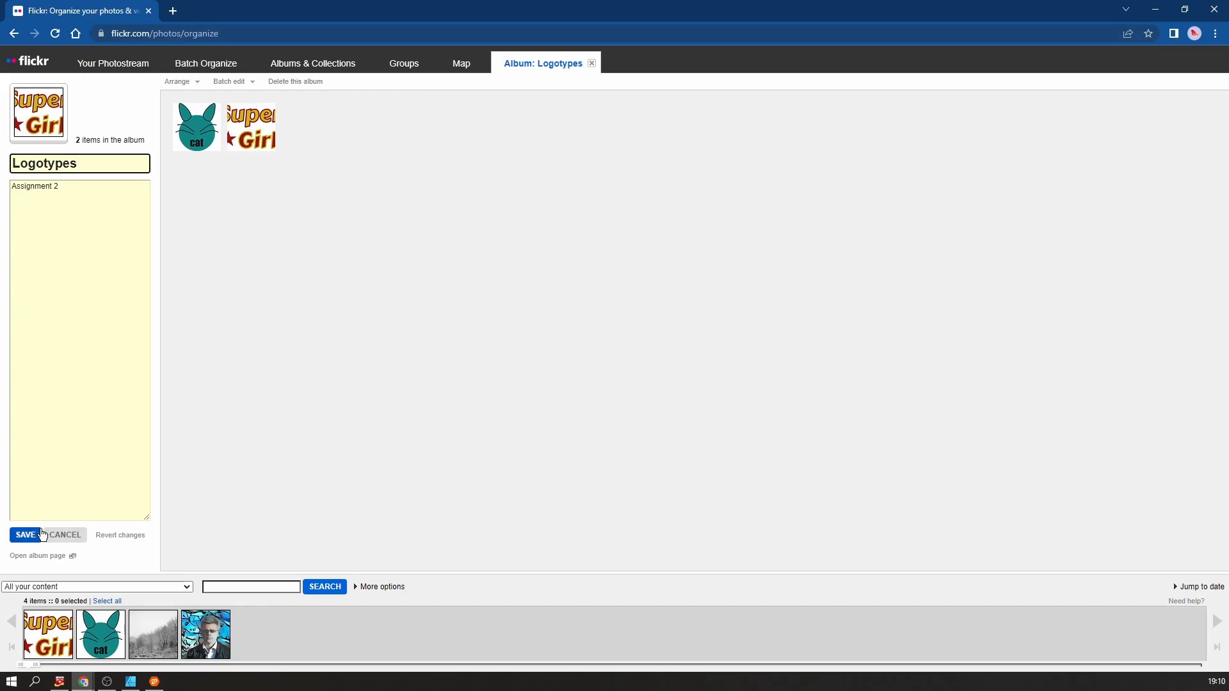
click(25, 535)
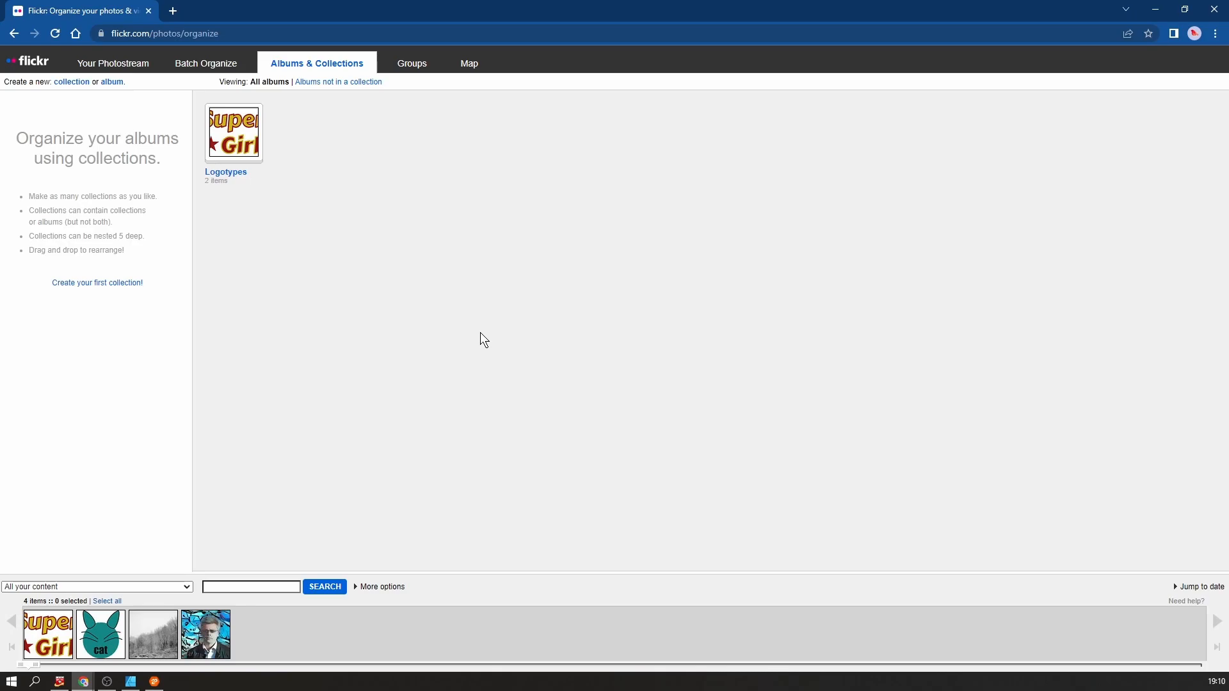
click(48, 64)
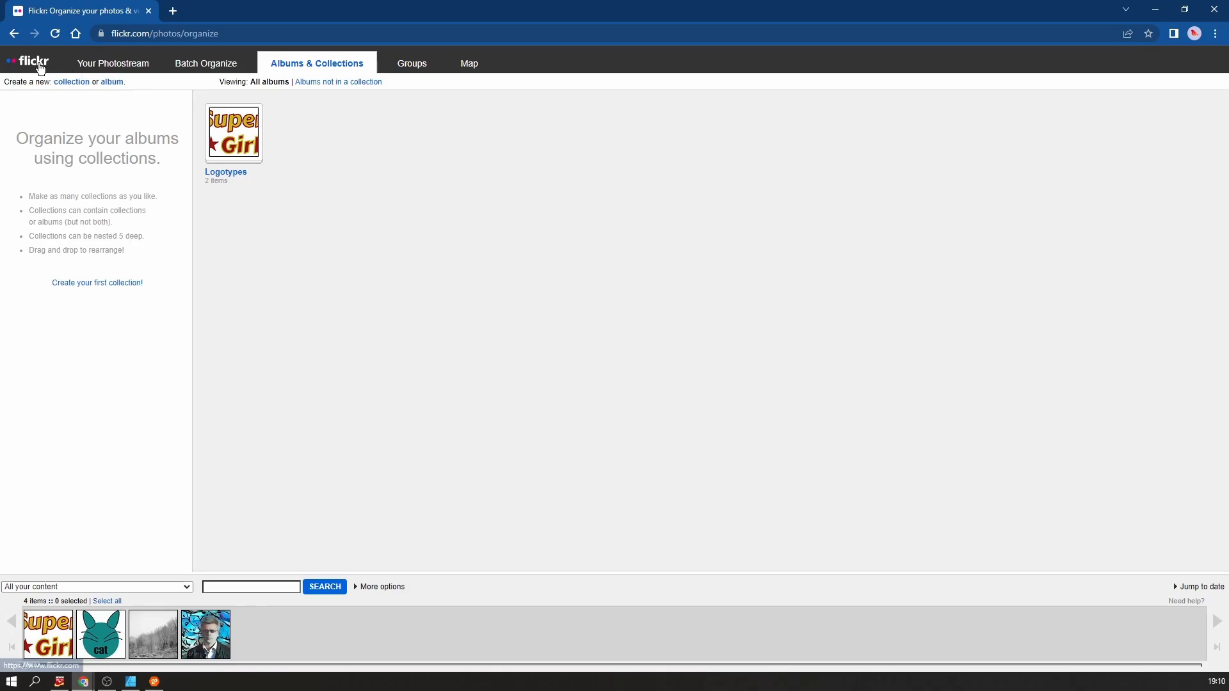